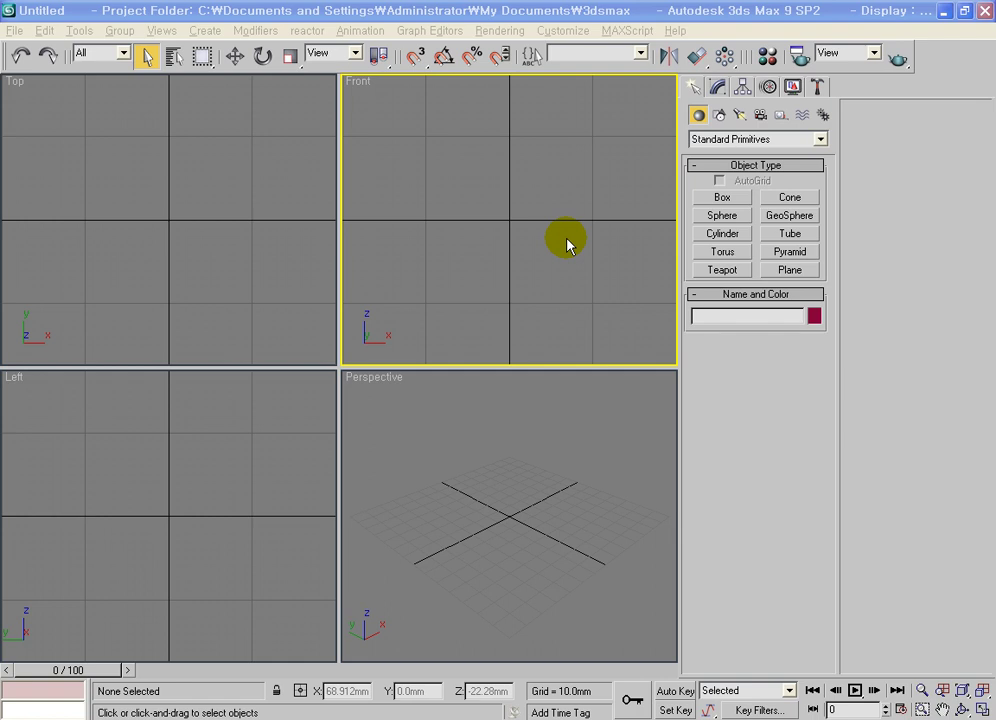
Step: Maximize the Front viewport and draw a circle centred on the origin
click(566, 243)
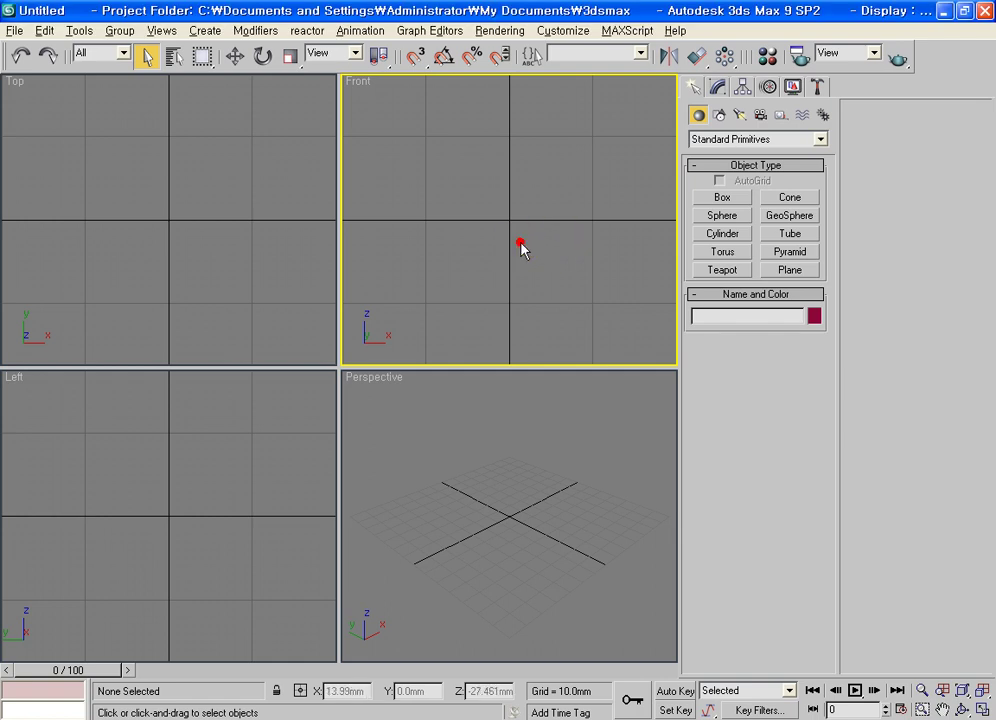
key(alt+w)
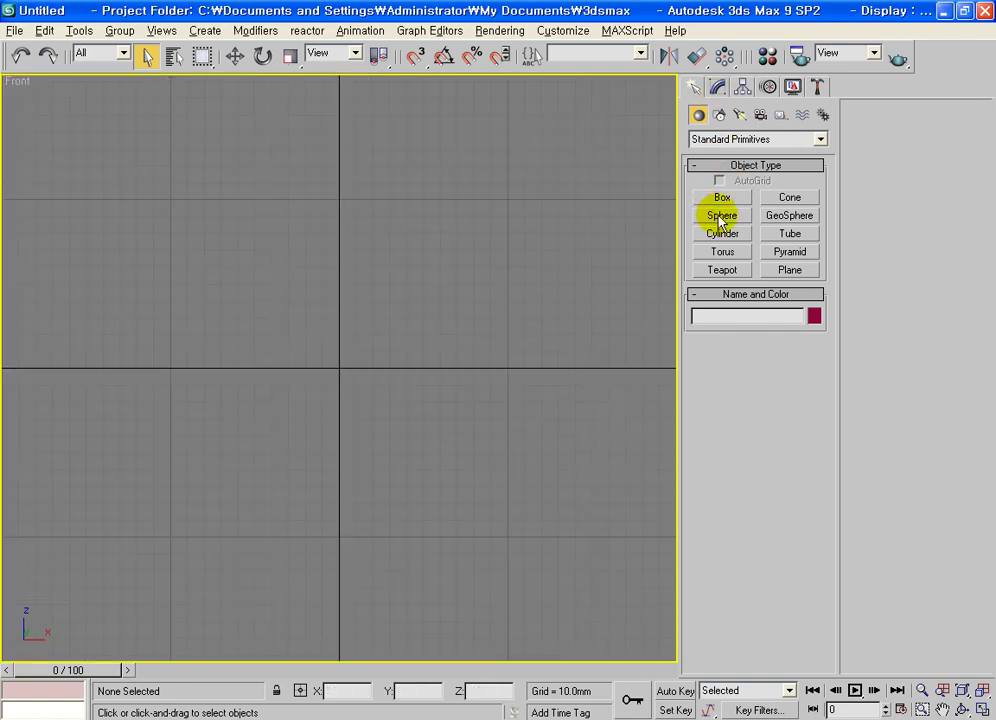
click(719, 116)
click(733, 210)
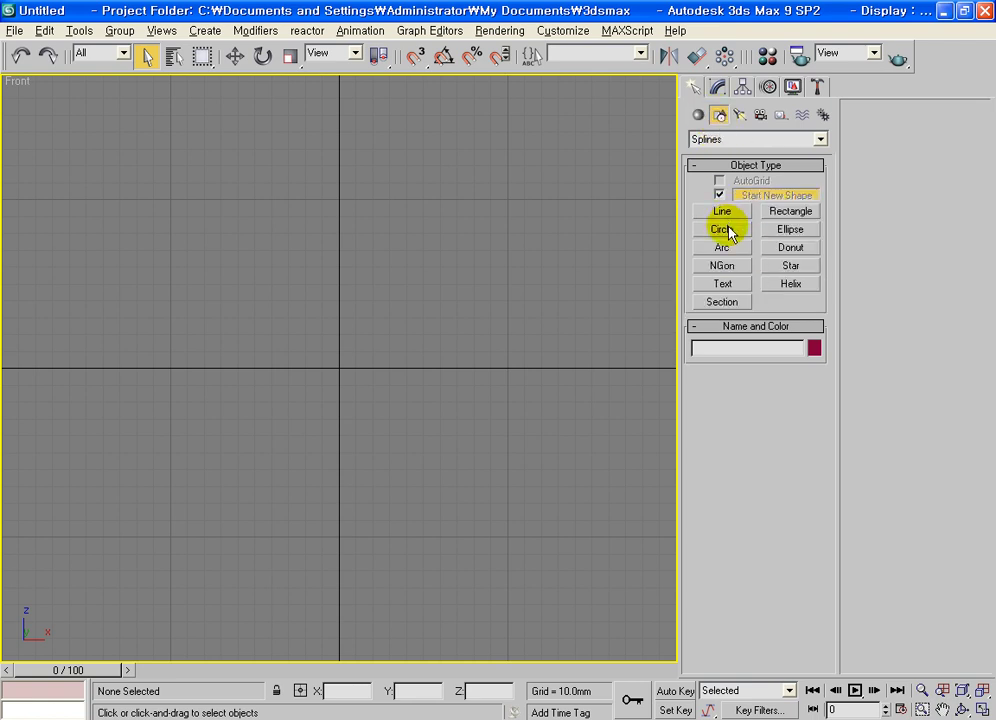
click(724, 229)
drag(340, 366, 443, 252)
Step: Give the circle a 100 mm radius and enable Adaptive interpolation
click(779, 502)
text(100)
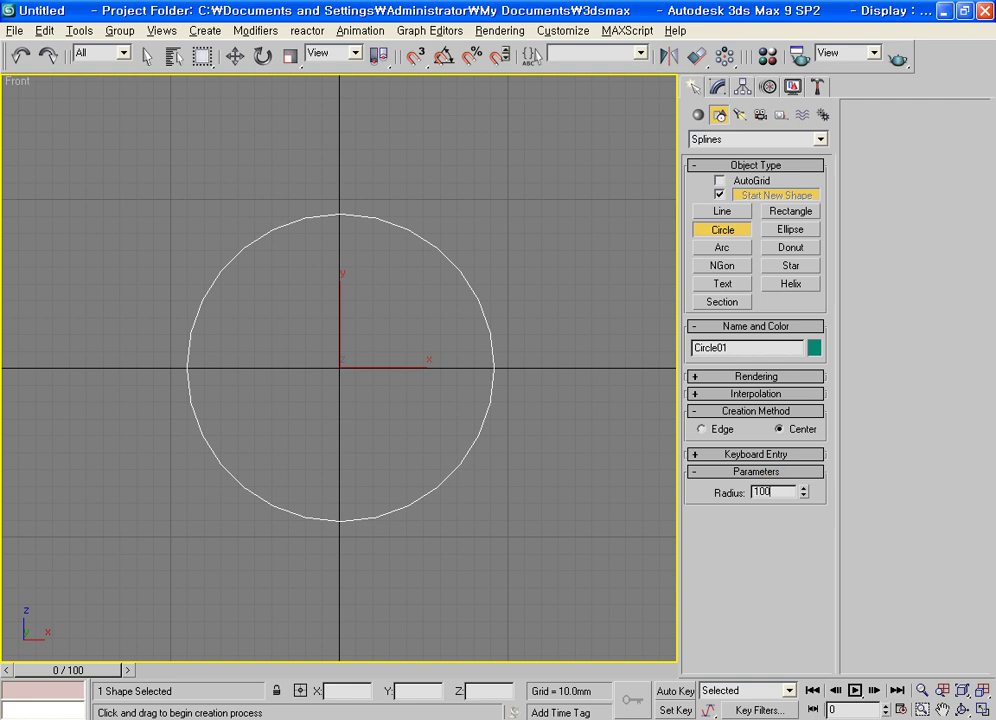
key(Return)
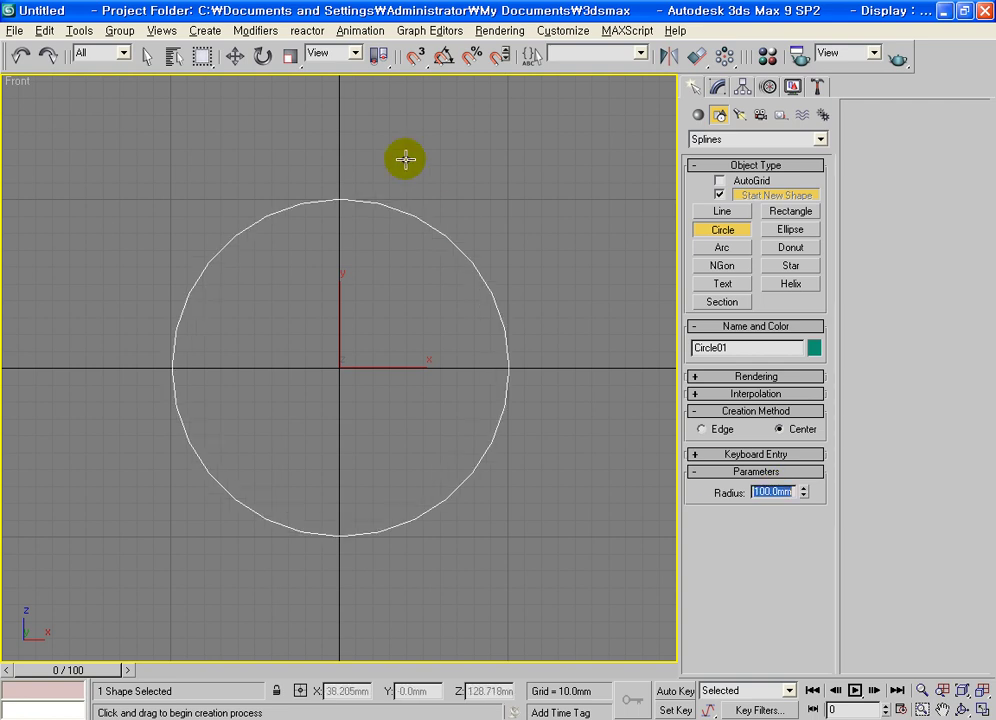
click(741, 396)
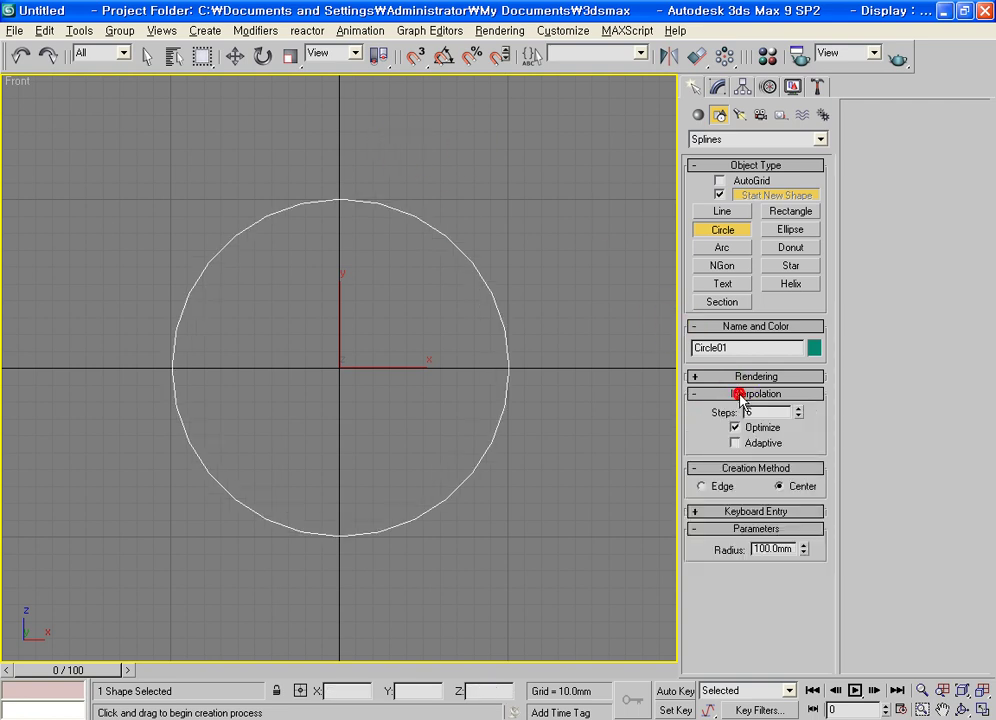
click(737, 443)
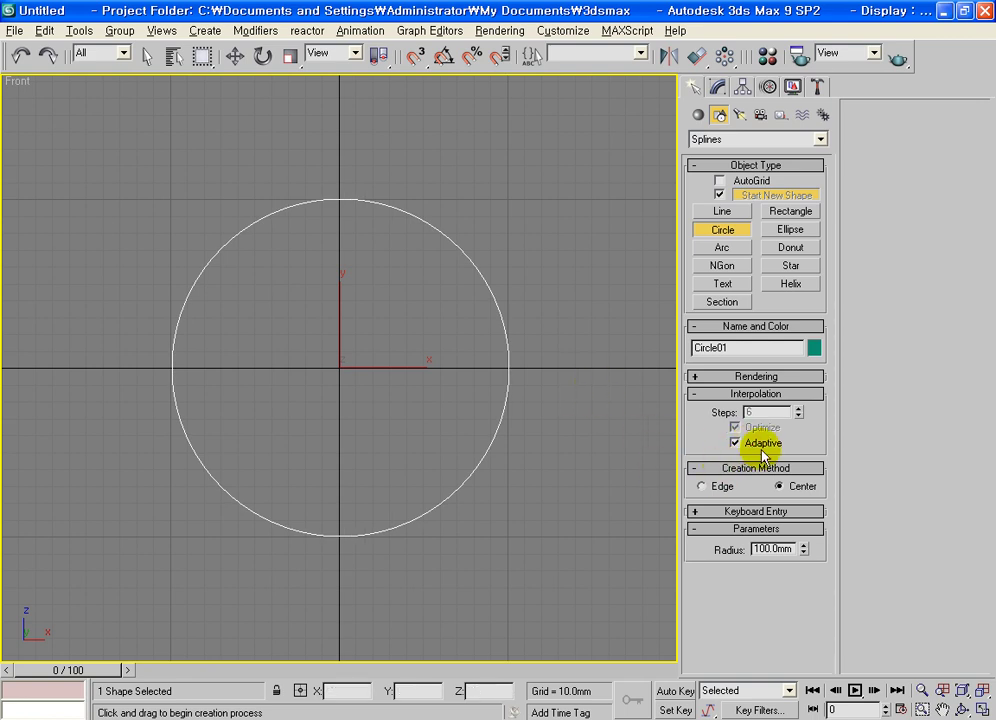
Step: Position the circle at X 0, Z 100 mm using Transform Type-In
click(234, 57)
right_click(234, 57)
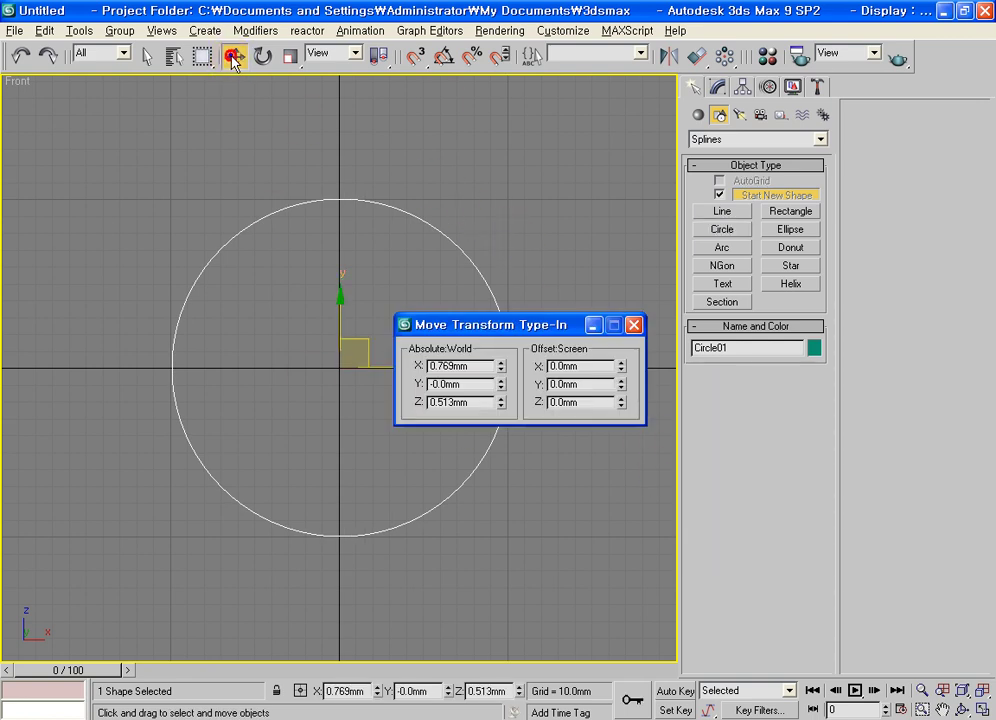
right_click(501, 368)
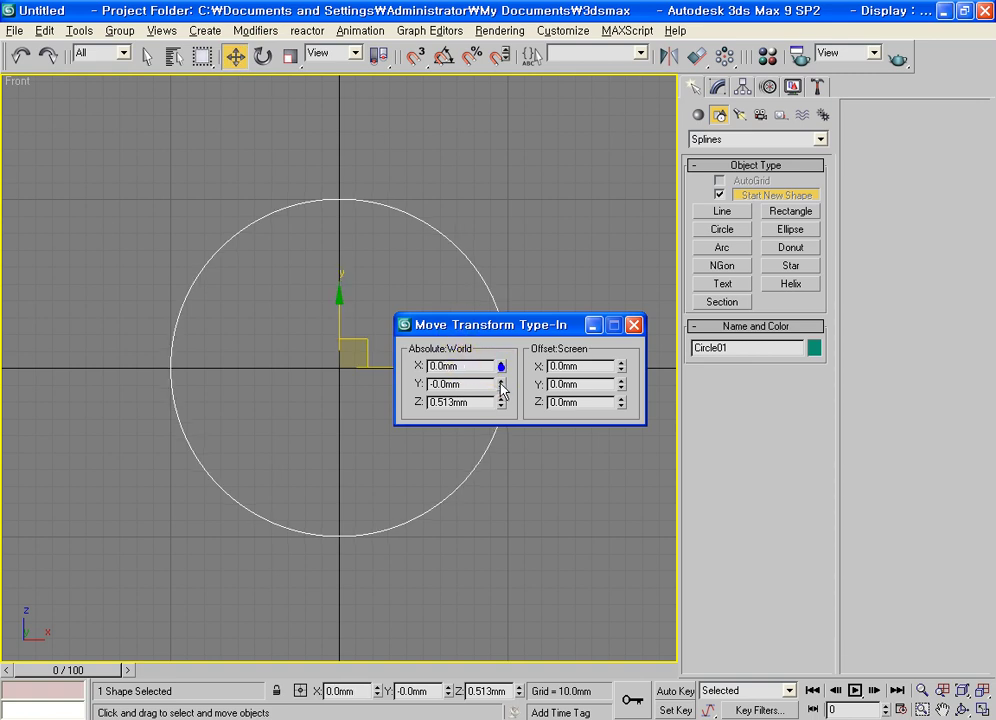
text(100)
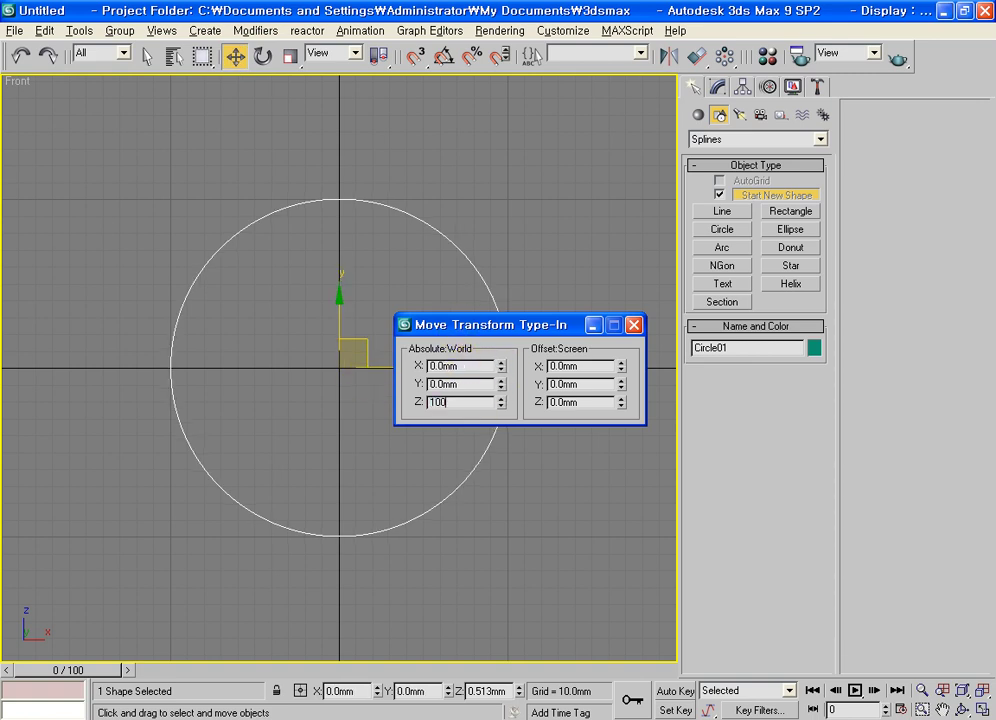
key(Return)
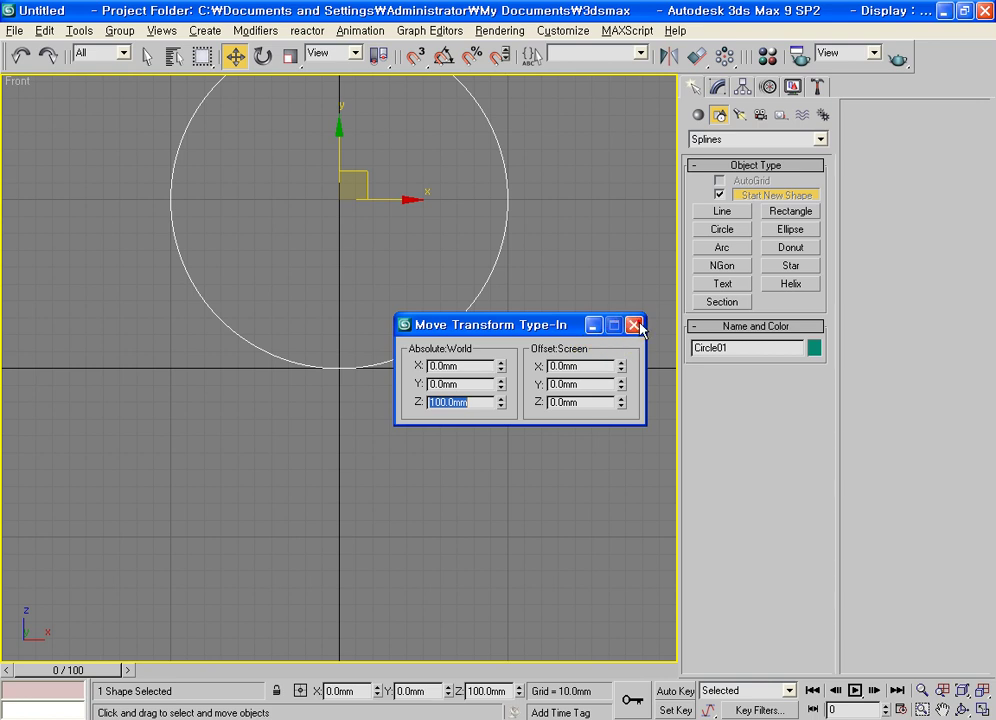
click(634, 325)
middle_drag(436, 271, 456, 430)
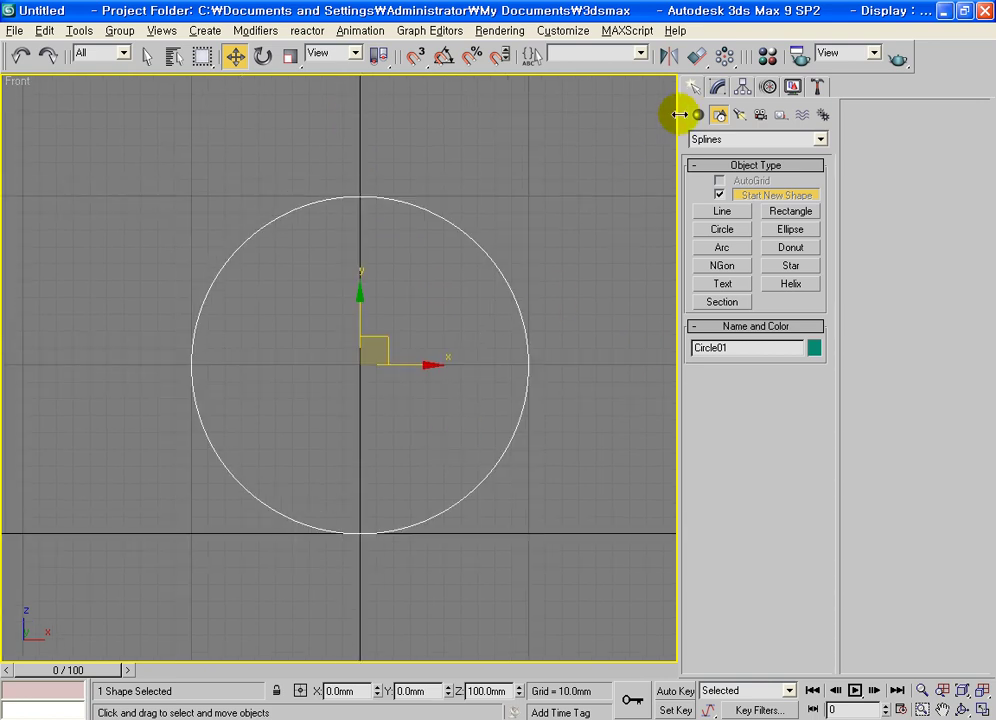
Step: Draw a rectangle over the circle's left half, 300 mm long and 150 mm wide
click(790, 211)
mouse_move(93, 110)
mouse_down()
mouse_move(204, 267)
mouse_move(285, 581)
mouse_move(369, 631)
mouse_move(356, 629)
mouse_up()
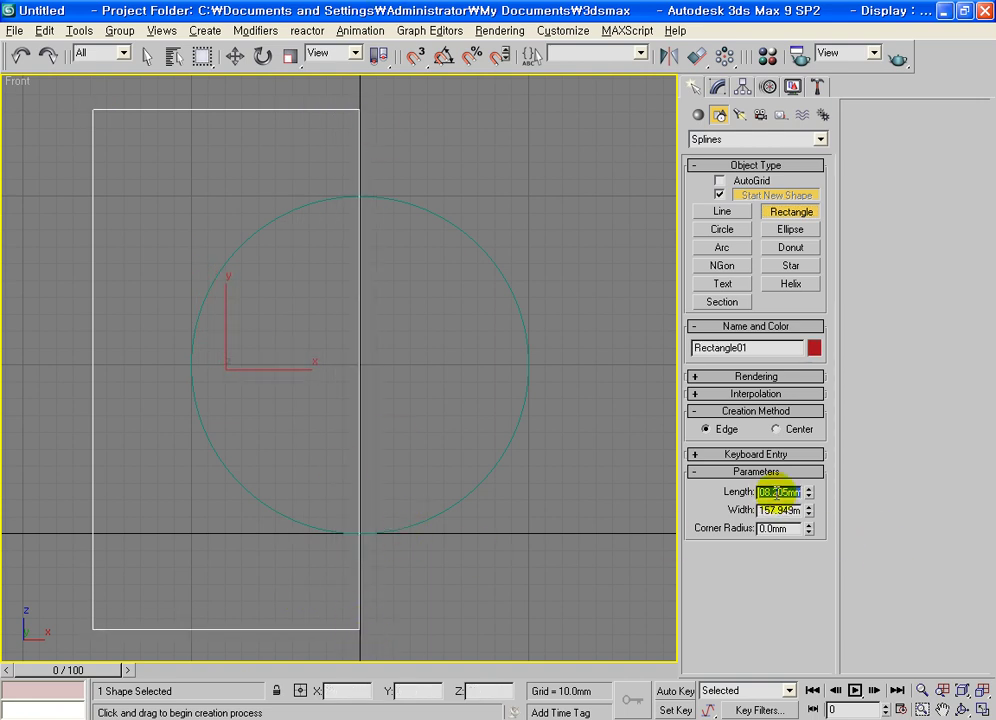
text(00)
key(Tab)
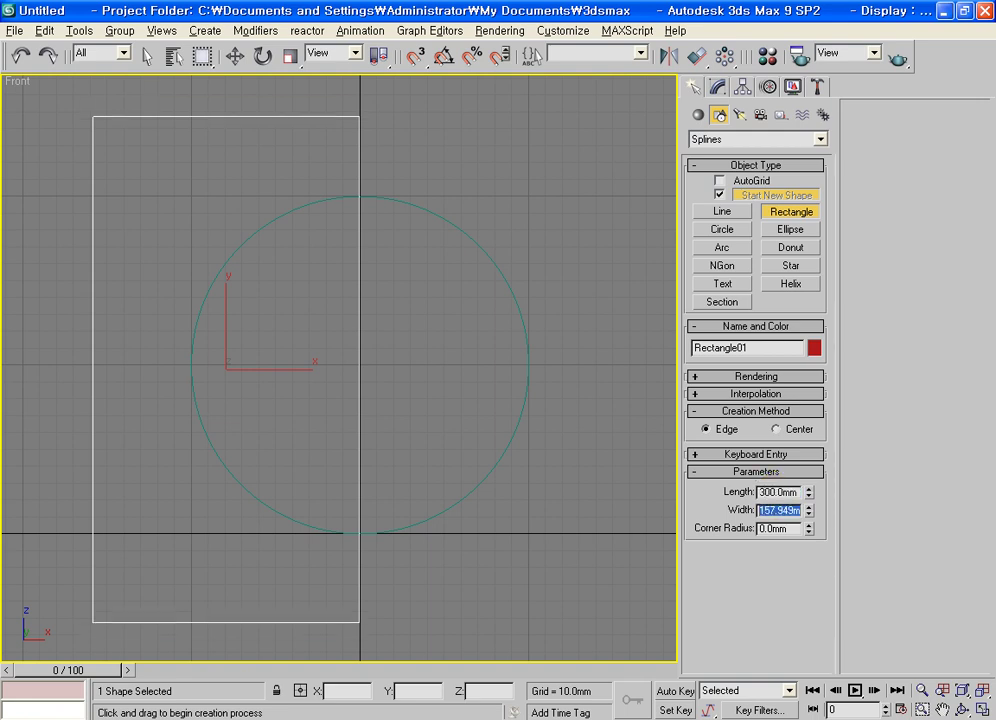
text(150)
key(Return)
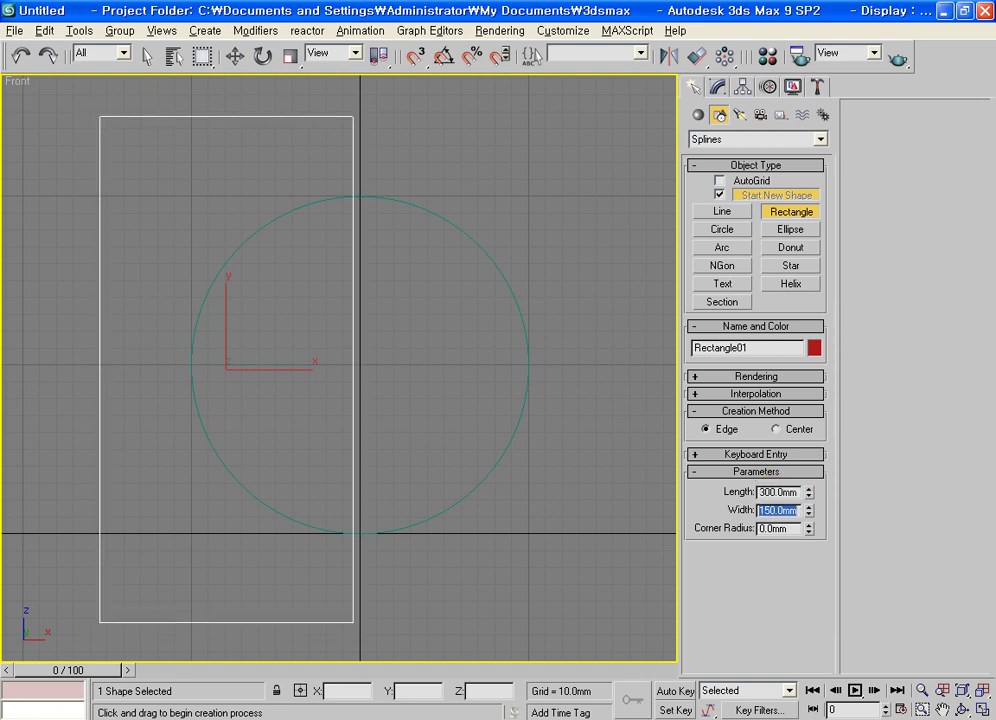
Step: Align the rectangle's maximum X edge to the circle's centre, X position only
click(704, 57)
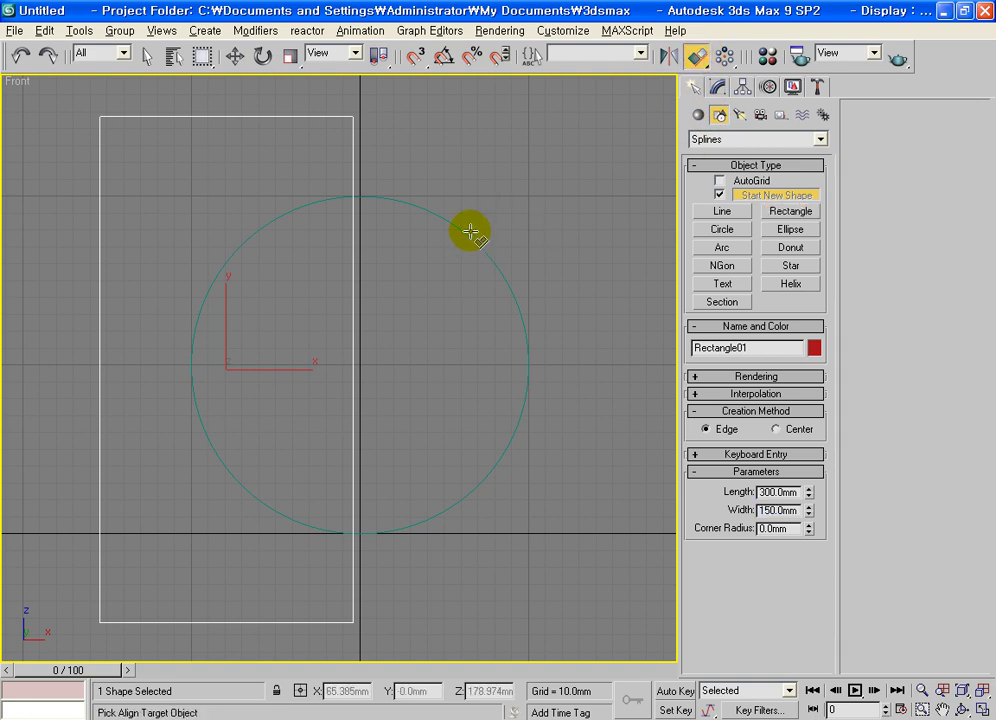
click(468, 234)
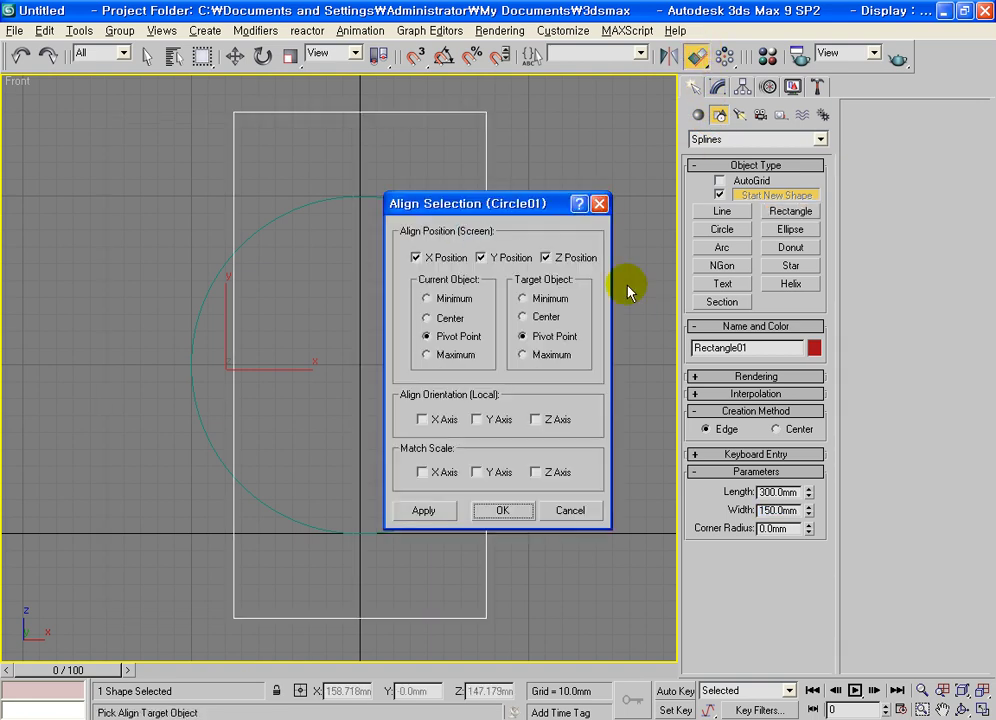
click(481, 258)
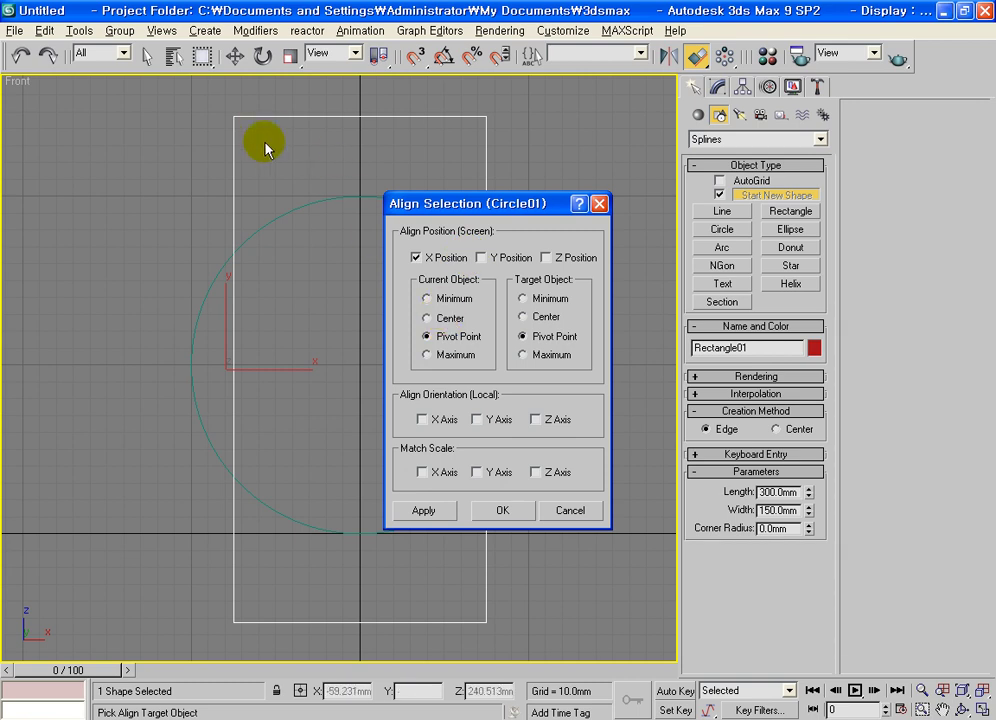
click(437, 354)
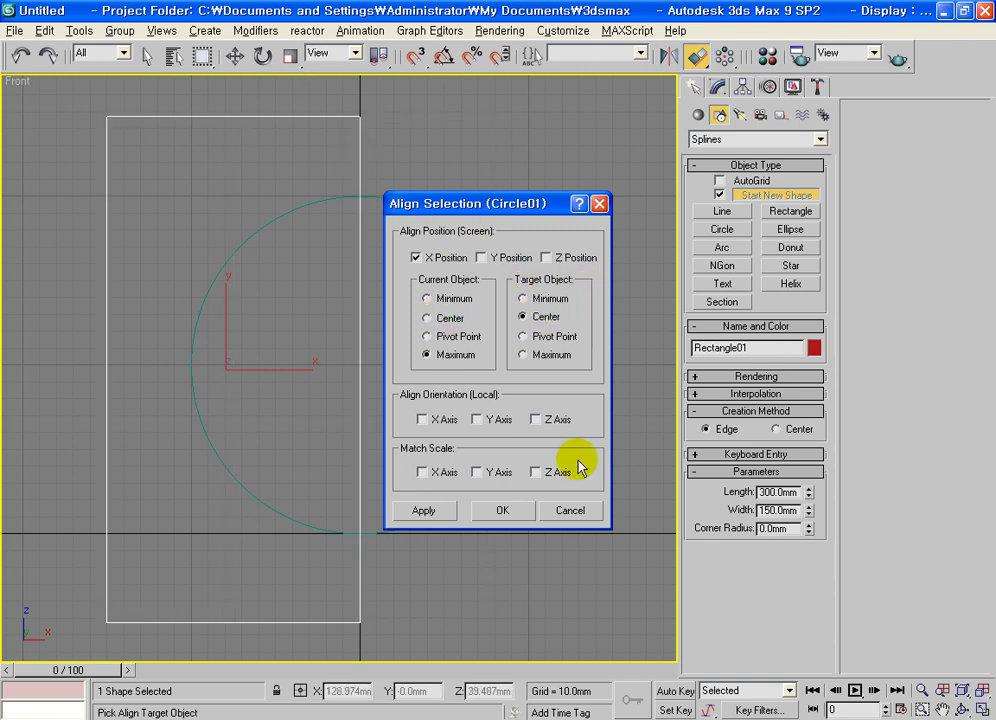
drag(395, 203, 550, 218)
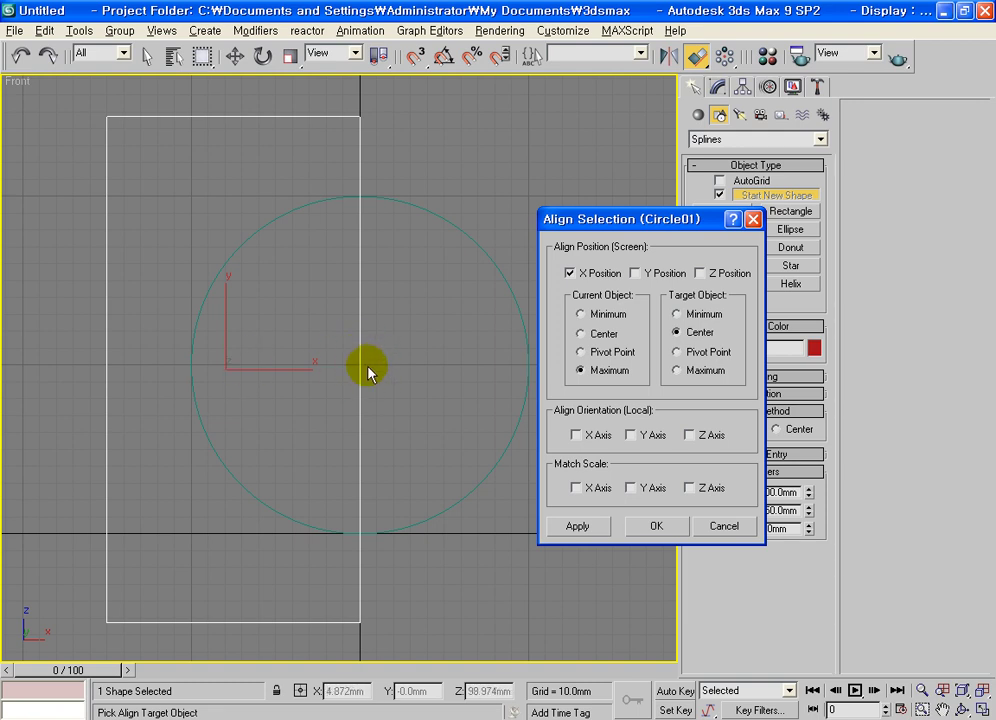
click(656, 526)
Step: Draw a small rectangle on the circle's right edge, a tall one below, and a thin one
click(658, 226)
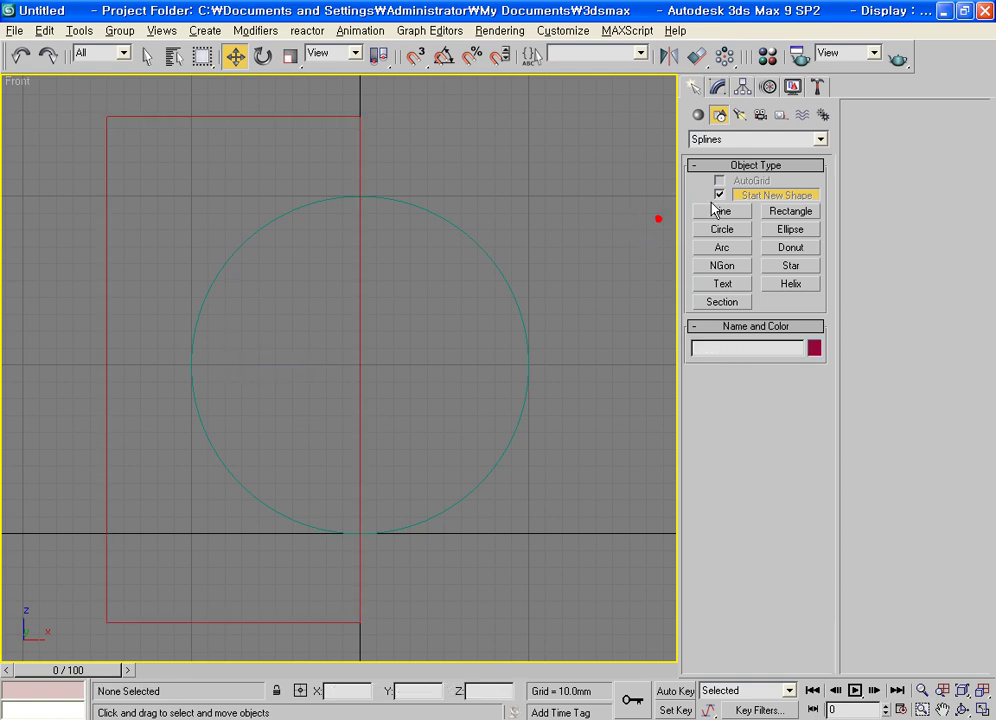
click(790, 211)
drag(500, 347, 557, 376)
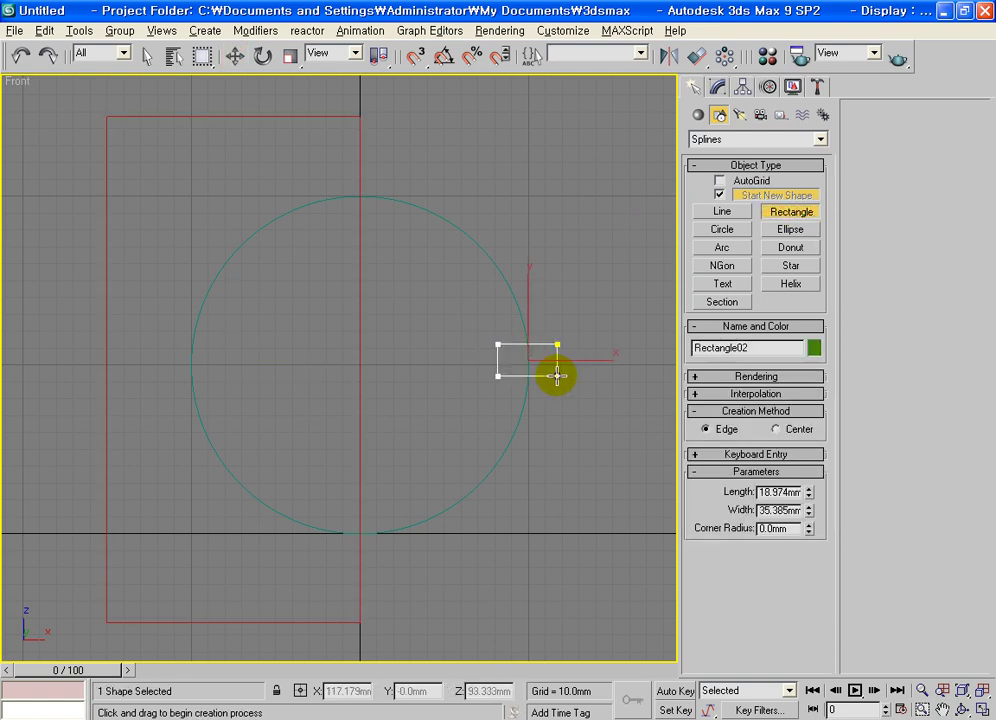
click(390, 459)
drag(390, 459, 452, 558)
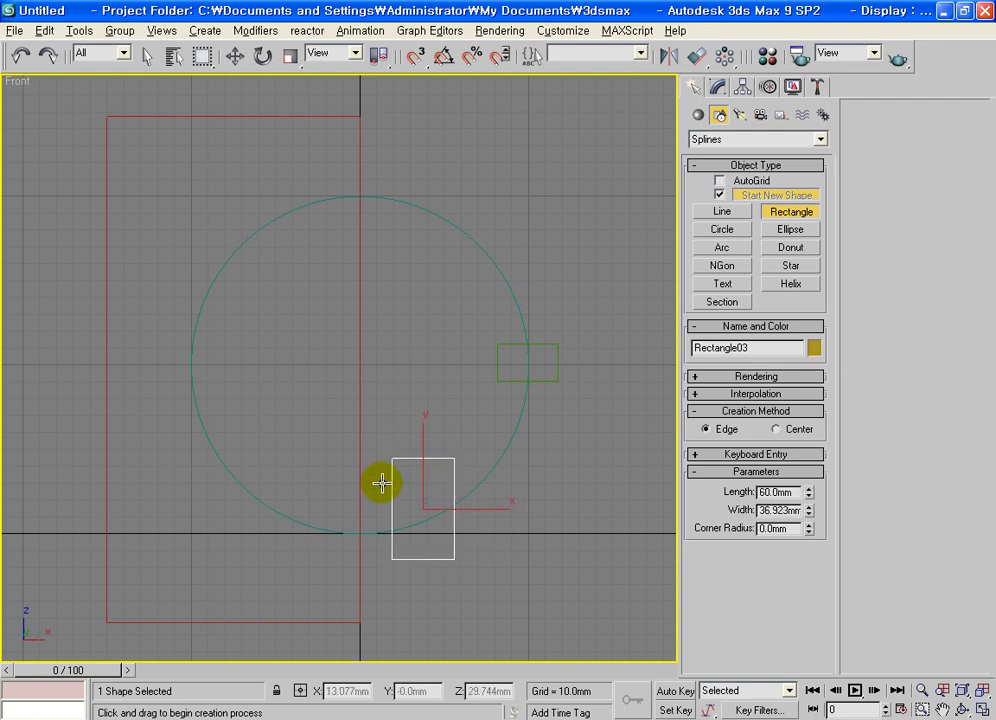
drag(380, 481, 412, 490)
Step: Shift-drag the thin rectangle downward to make 2 stacked copies
scroll(410, 490, up, 3)
mouse_move(415, 491)
middle_down()
mouse_move(422, 402)
mouse_move(366, 258)
middle_up()
scroll(435, 378, up, 2)
scroll(435, 378, up, 2)
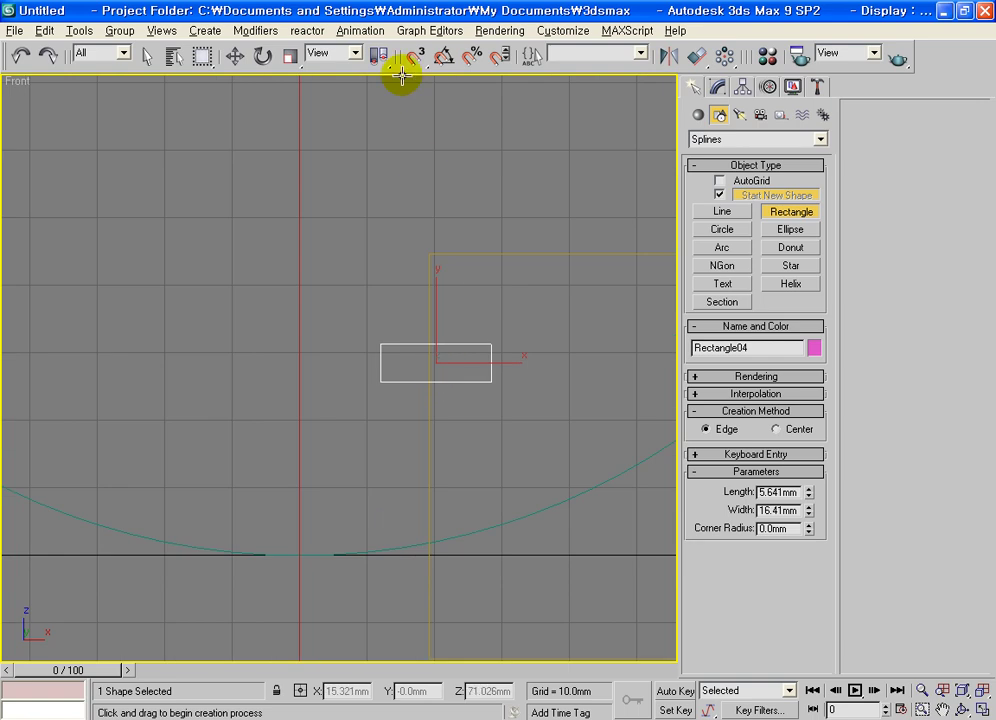
click(241, 56)
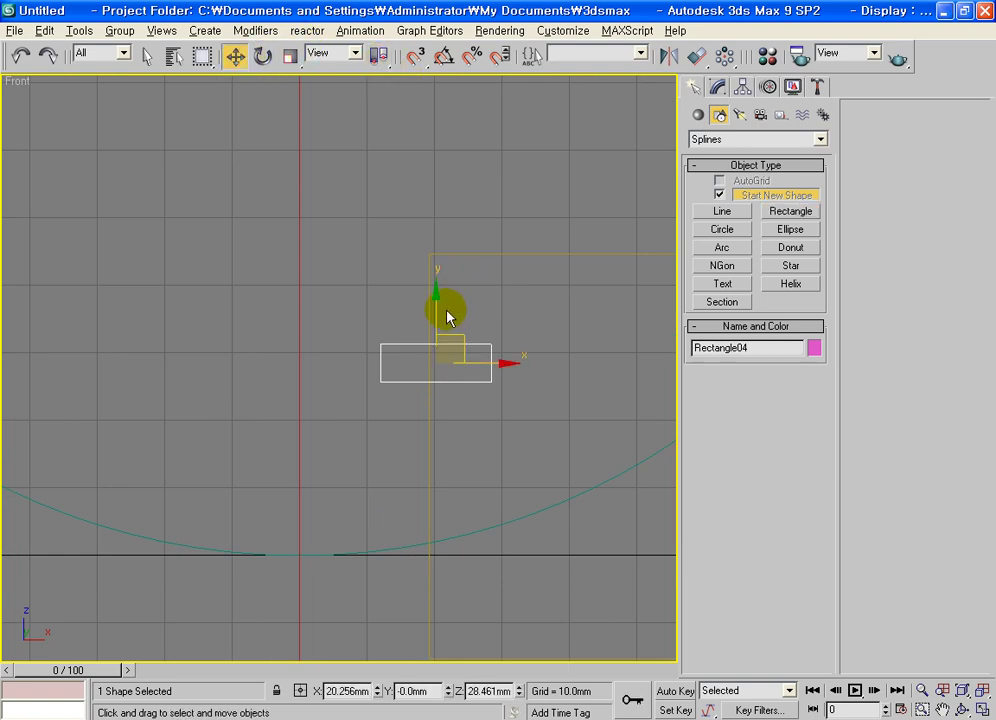
shift+drag(434, 301, 435, 356)
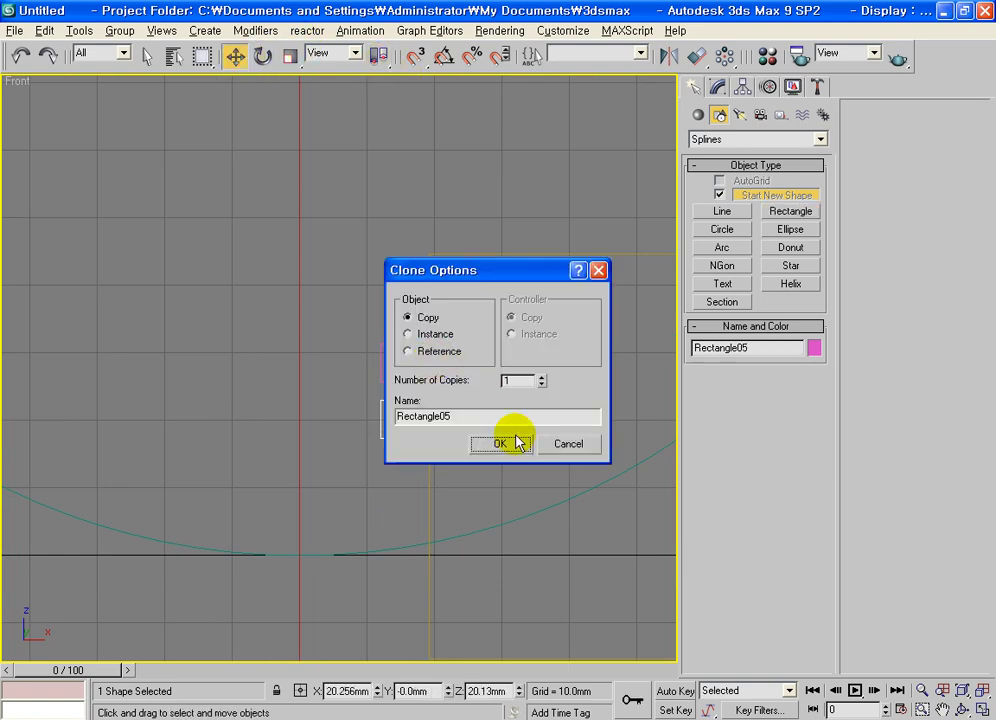
click(541, 378)
click(500, 443)
click(567, 429)
scroll(563, 423, down, 1)
scroll(563, 380, down, 2)
scroll(638, 389, up, 1)
scroll(582, 420, up, 2)
Step: Select the circle on its own in the Modify panel
click(502, 293)
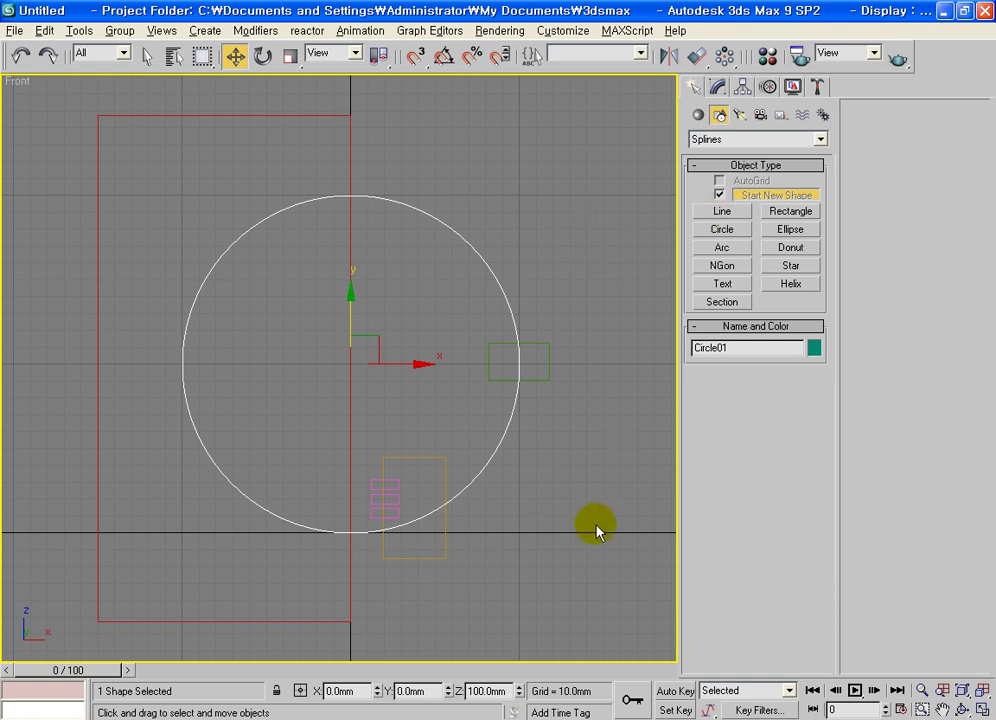
drag(567, 567, 303, 236)
click(718, 87)
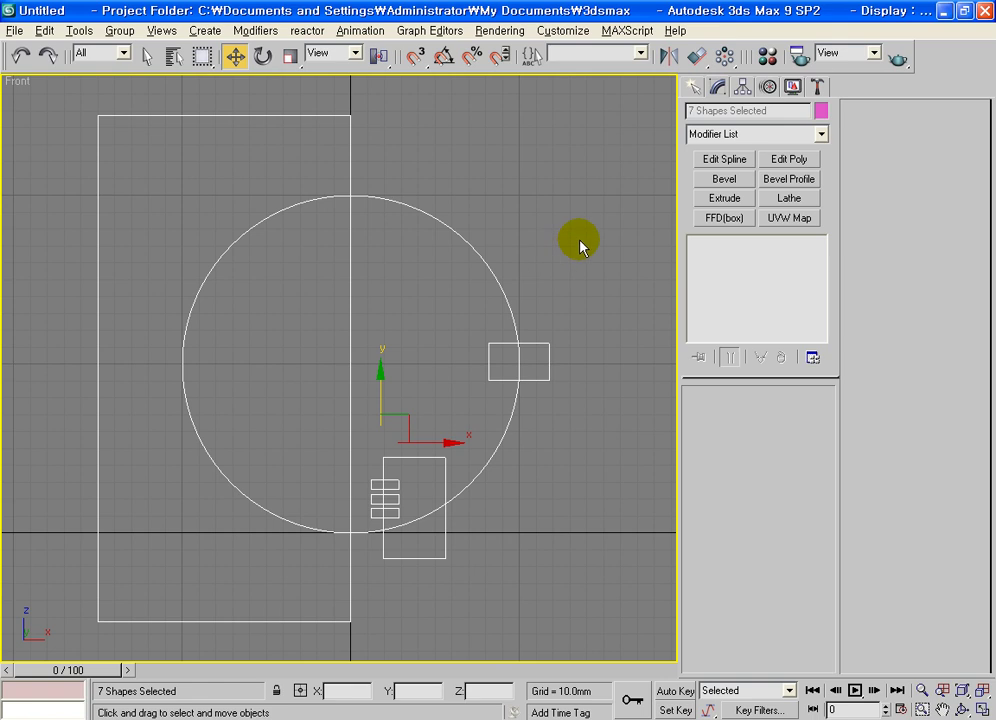
click(580, 241)
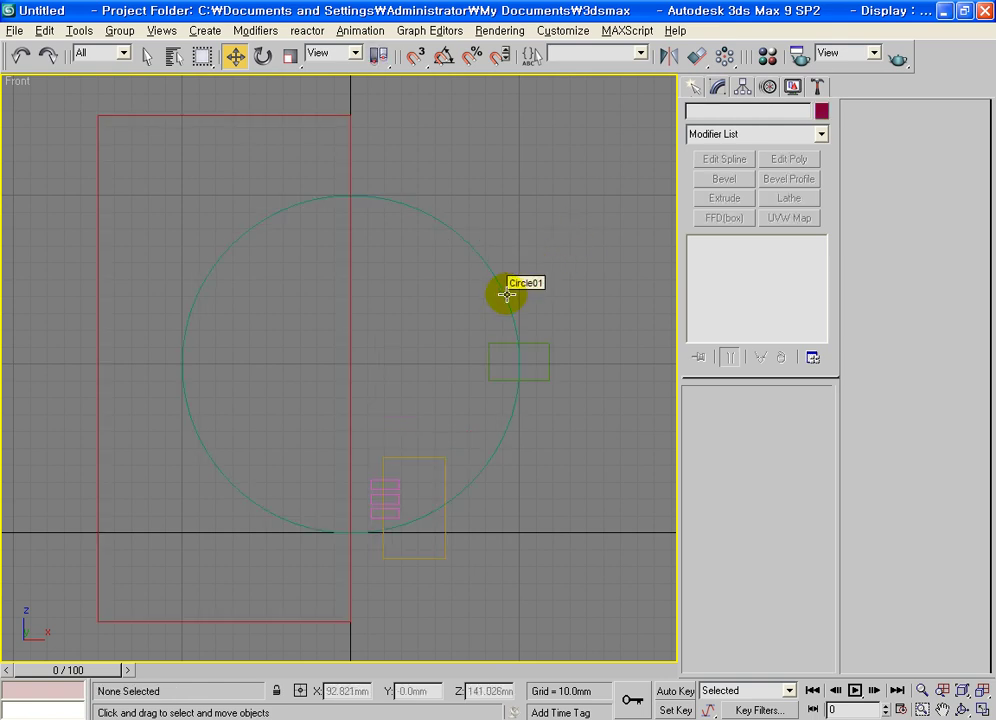
click(507, 294)
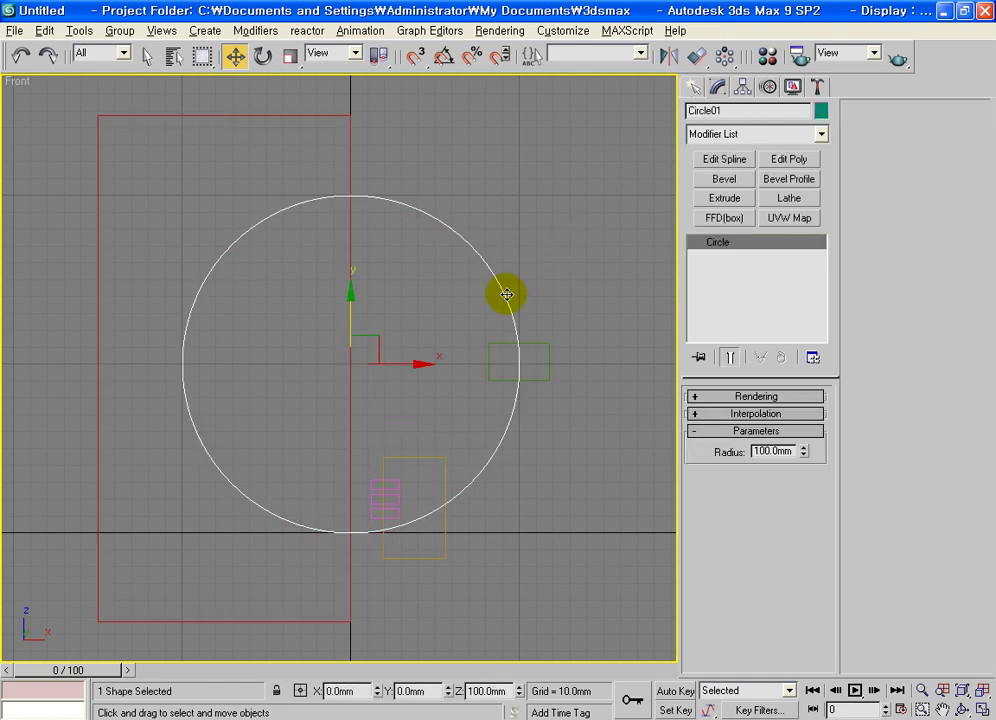
Step: Add Edit Spline to Circle01 and attach all six rectangles with Attach Mult
click(724, 159)
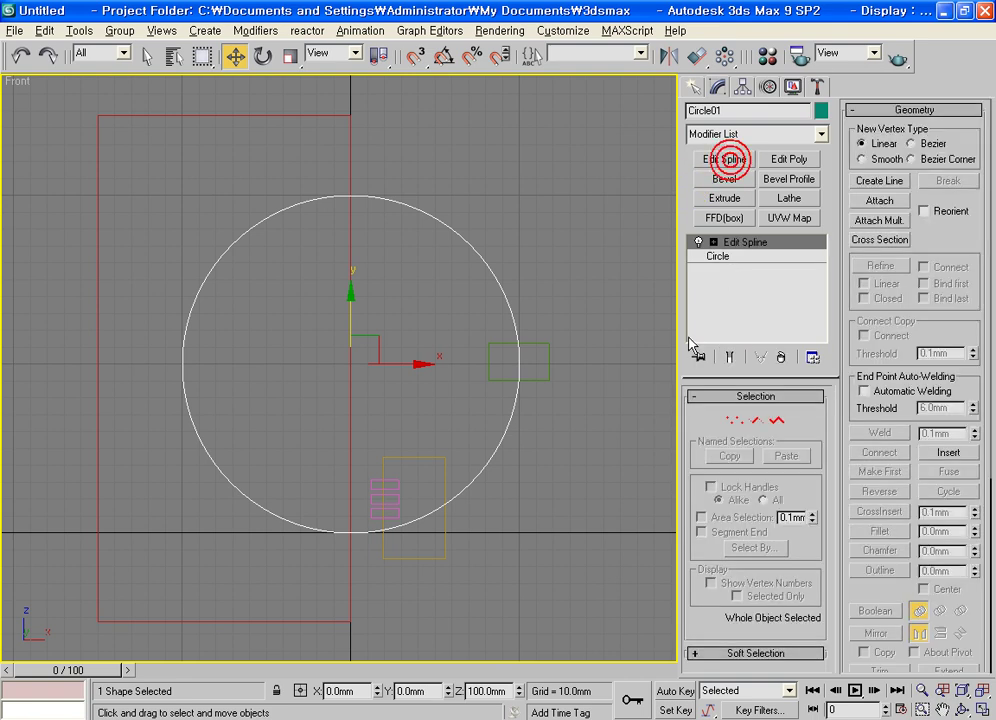
click(880, 219)
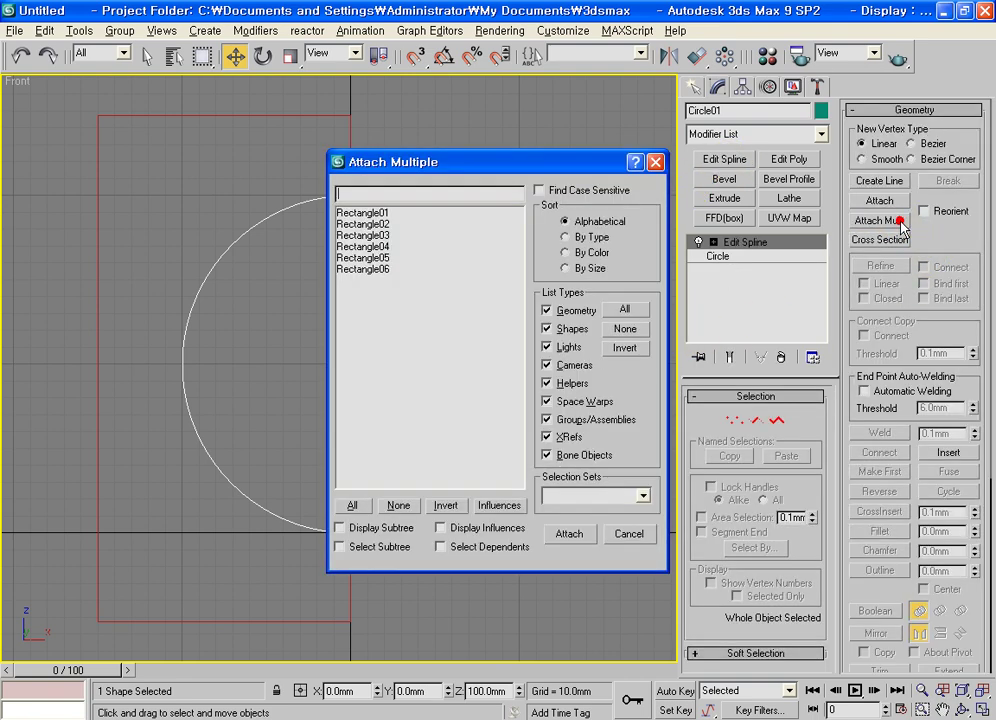
click(353, 505)
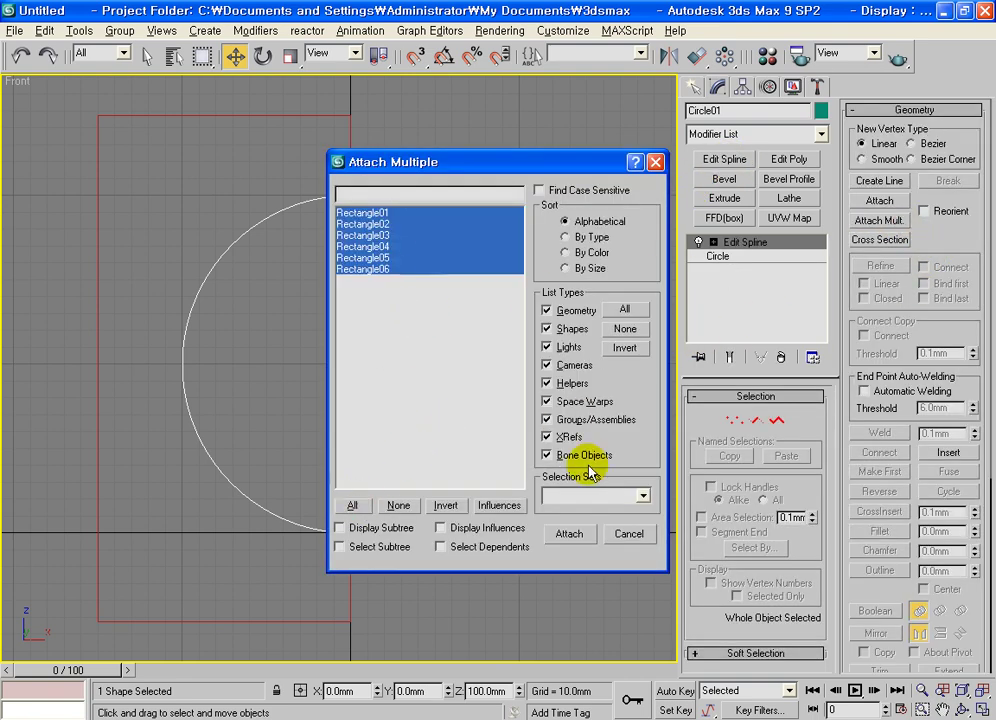
click(569, 535)
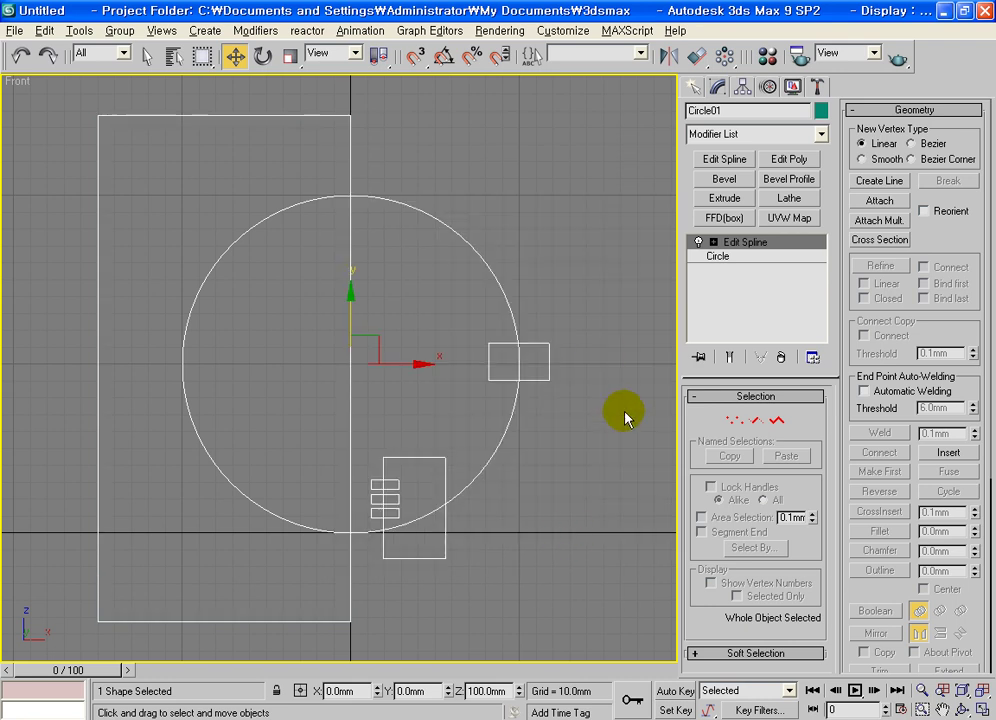
Step: At Spline level, select the circle and set the Boolean operation to Subtraction
click(779, 421)
click(501, 434)
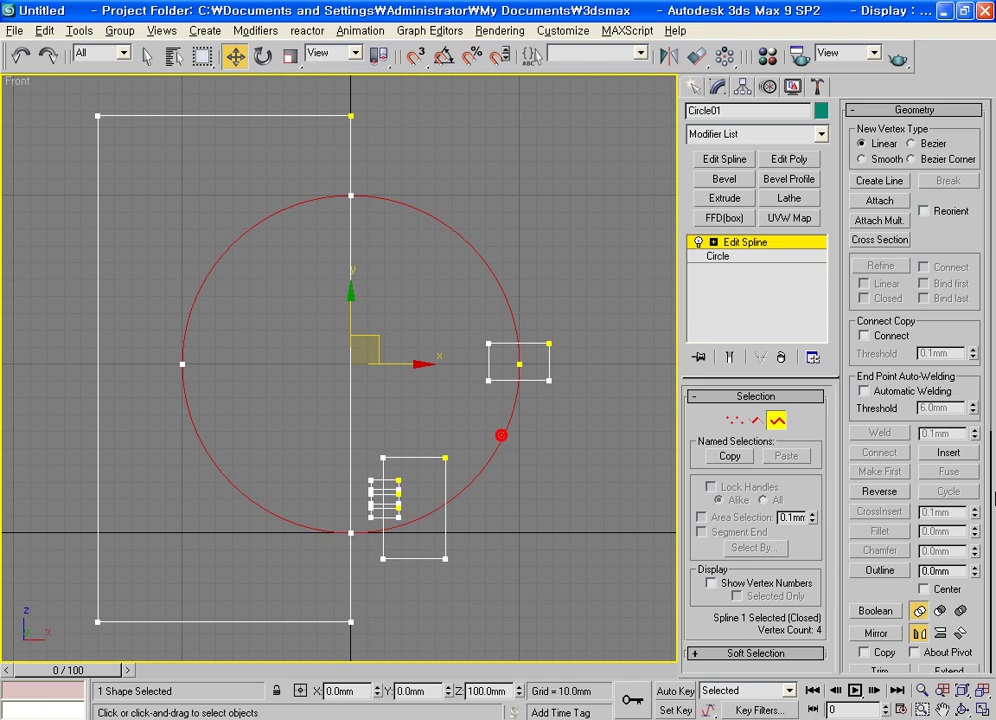
drag(878, 582, 885, 228)
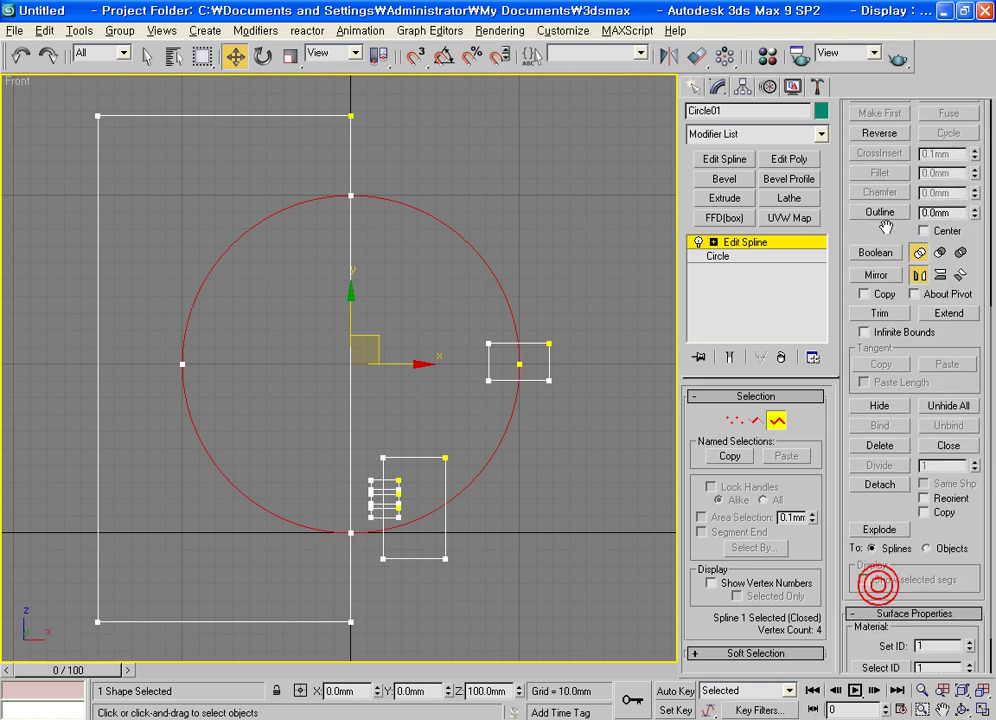
click(941, 254)
click(875, 252)
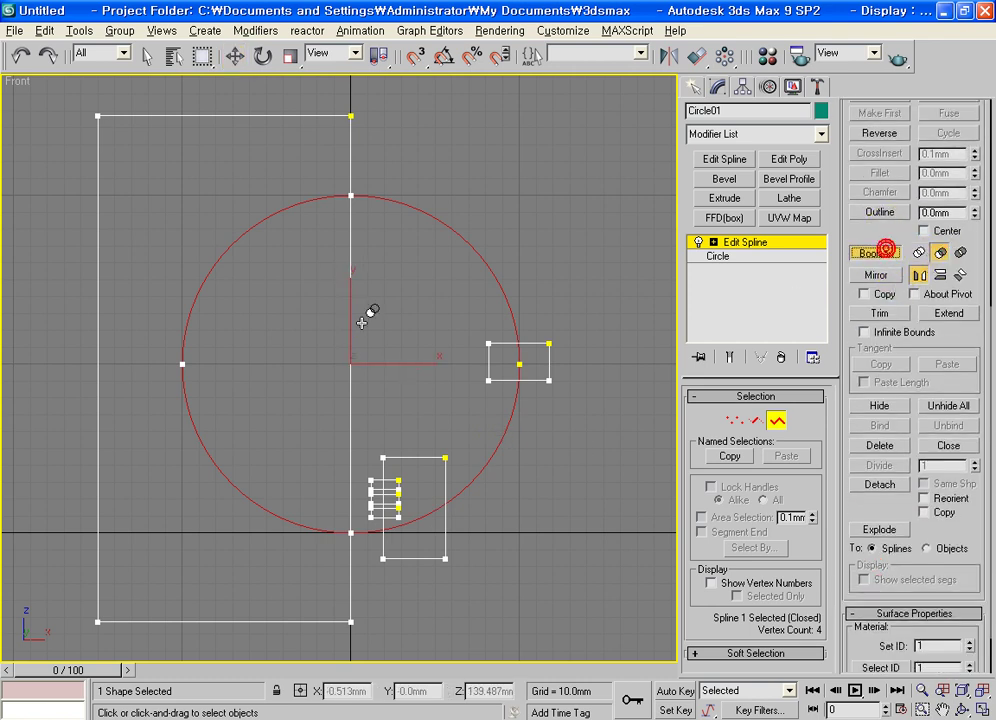
click(350, 152)
right_click(350, 152)
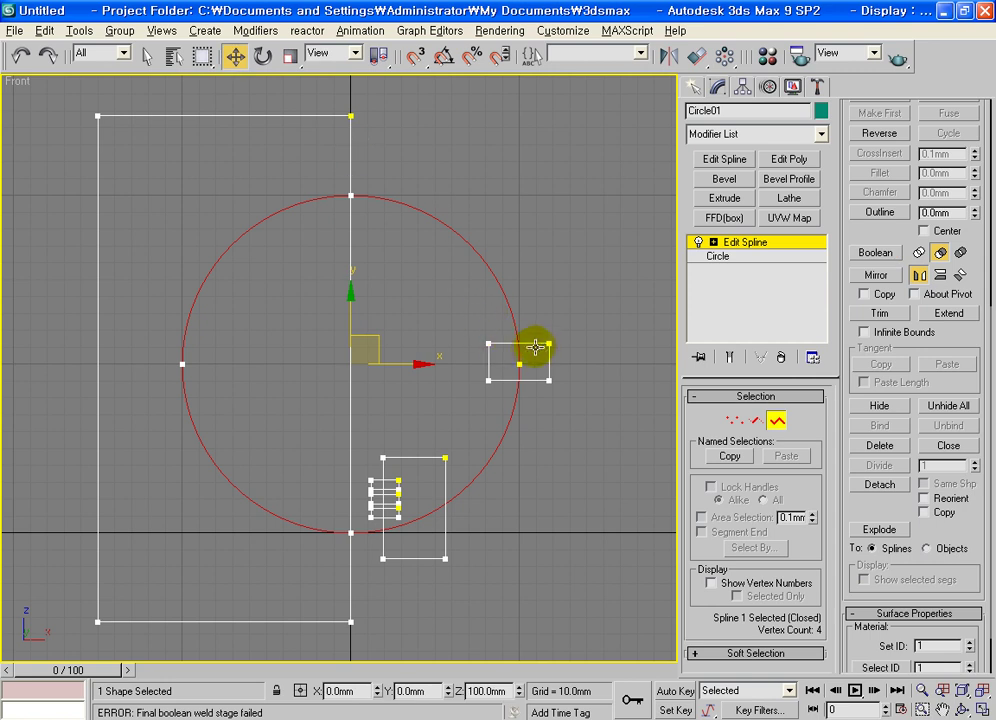
Step: Subtract the right, lower, large and three stacked thin rectangles from the circle
click(894, 258)
click(529, 344)
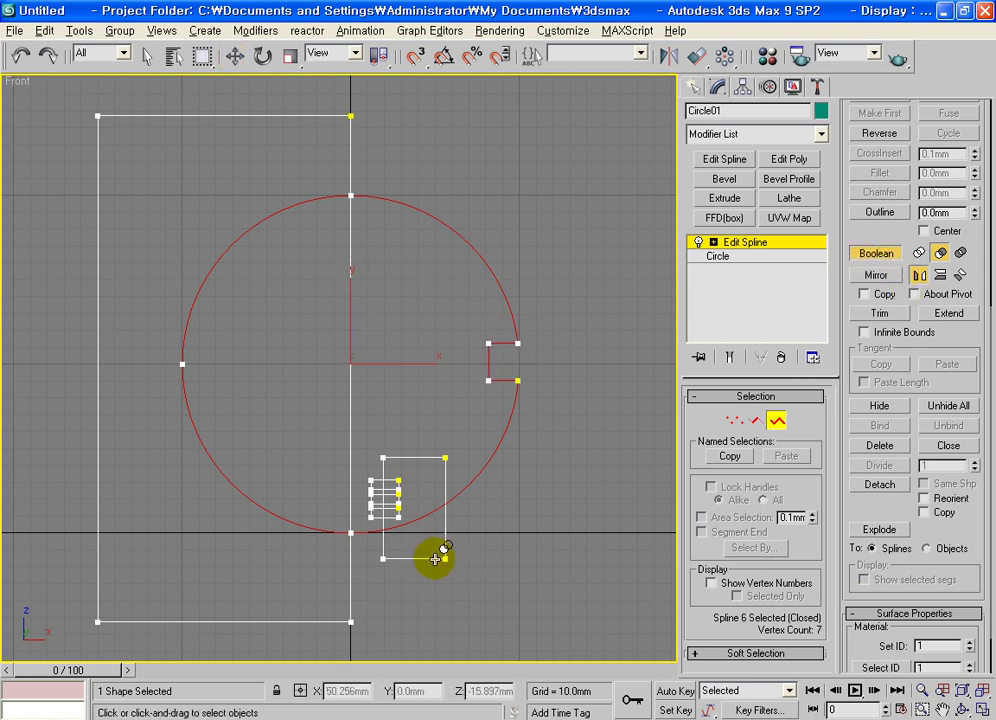
click(435, 559)
click(312, 116)
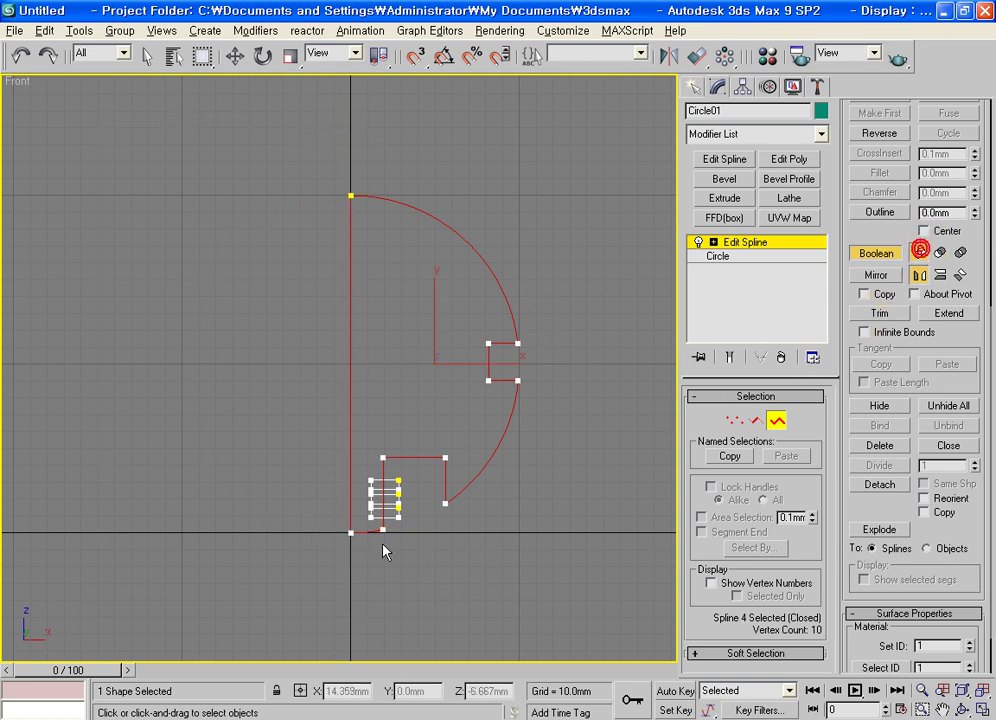
scroll(410, 480, up, 1)
scroll(405, 422, up, 4)
click(405, 396)
click(407, 438)
click(406, 475)
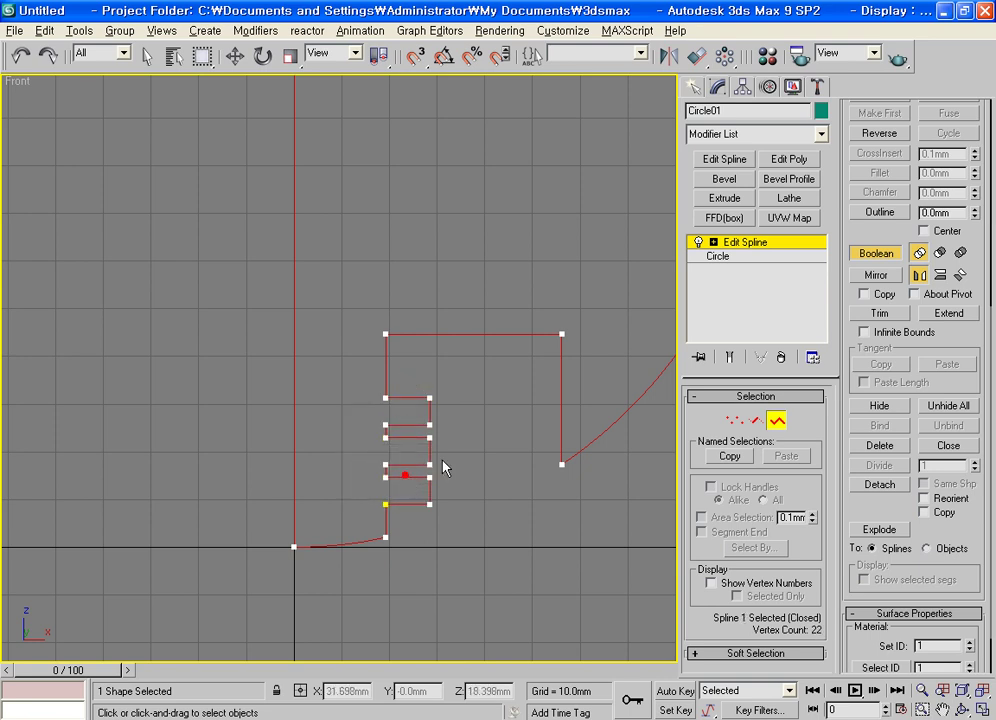
scroll(440, 460, down, 1)
scroll(440, 460, down, 3)
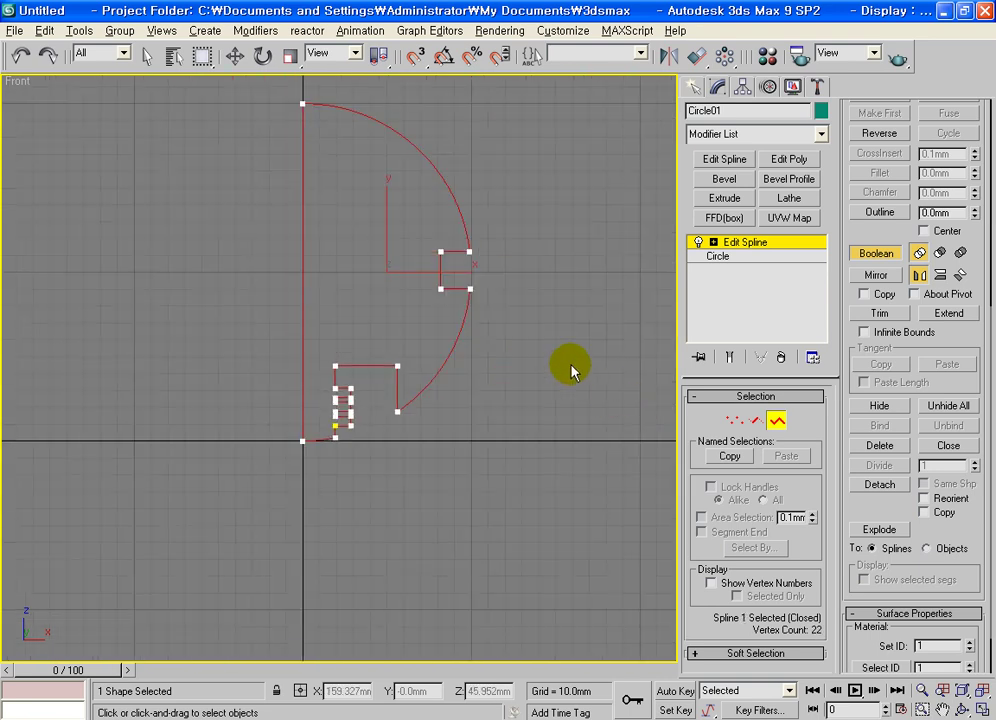
Step: Chamfer the four corner vertices of the notch
click(734, 420)
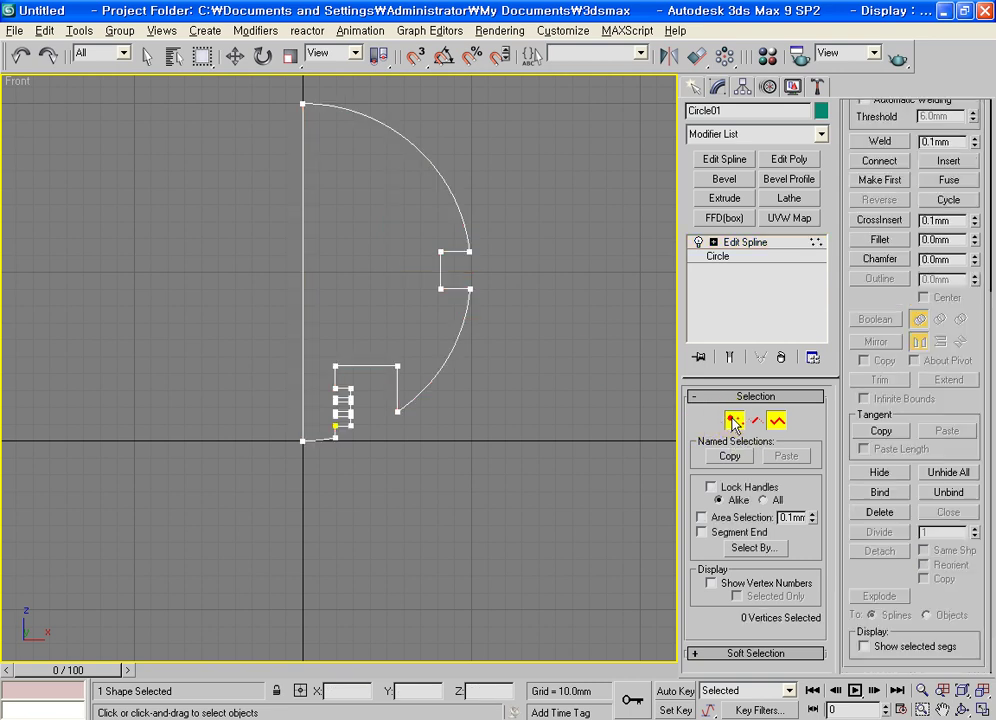
click(868, 260)
mouse_move(582, 293)
middle_down()
mouse_move(569, 367)
mouse_move(466, 352)
middle_up()
scroll(555, 372, up, 4)
mouse_move(398, 385)
mouse_down()
mouse_move(518, 287)
mouse_move(490, 297)
mouse_move(488, 289)
mouse_up()
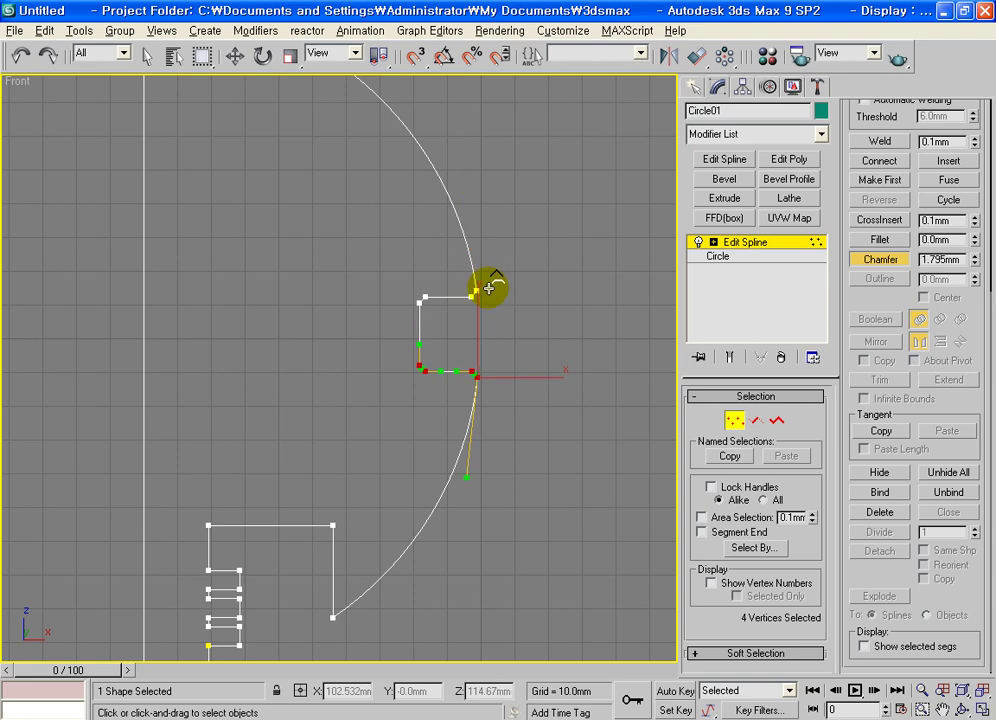
Step: Fillet the corner where the outer arc meets the lower step
middle_drag(380, 462, 422, 358)
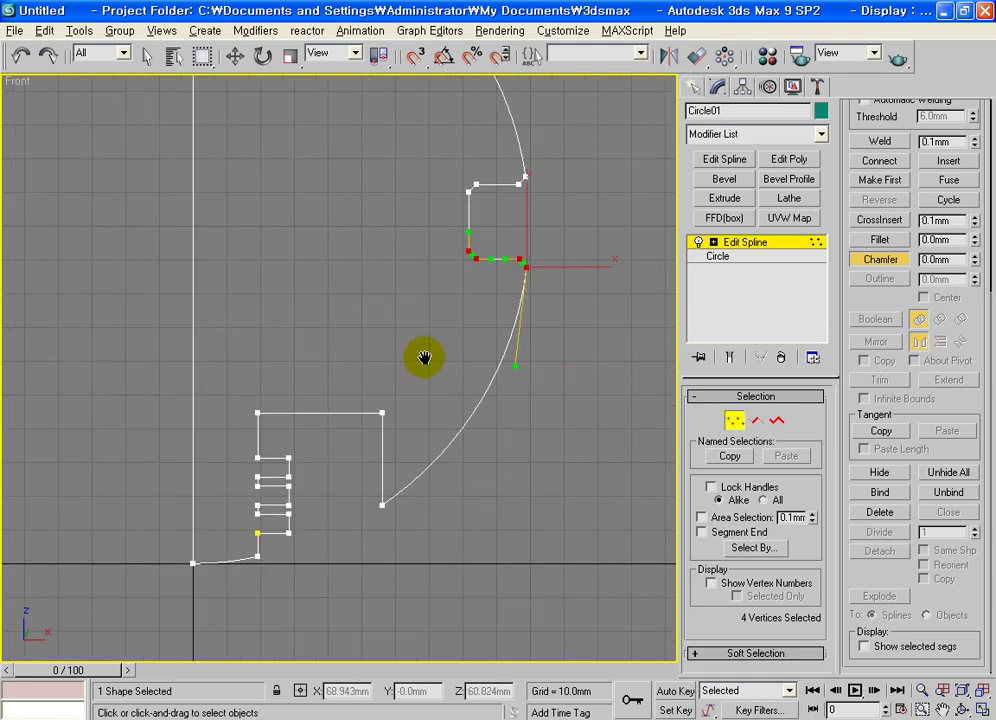
click(876, 242)
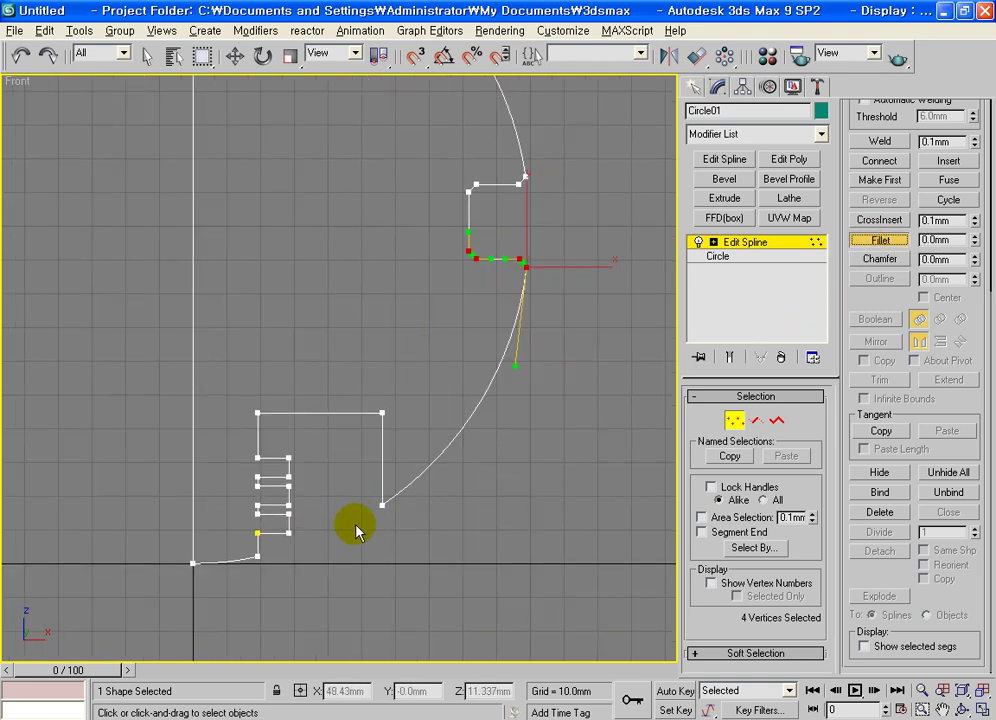
click(381, 504)
drag(378, 505, 416, 460)
click(518, 454)
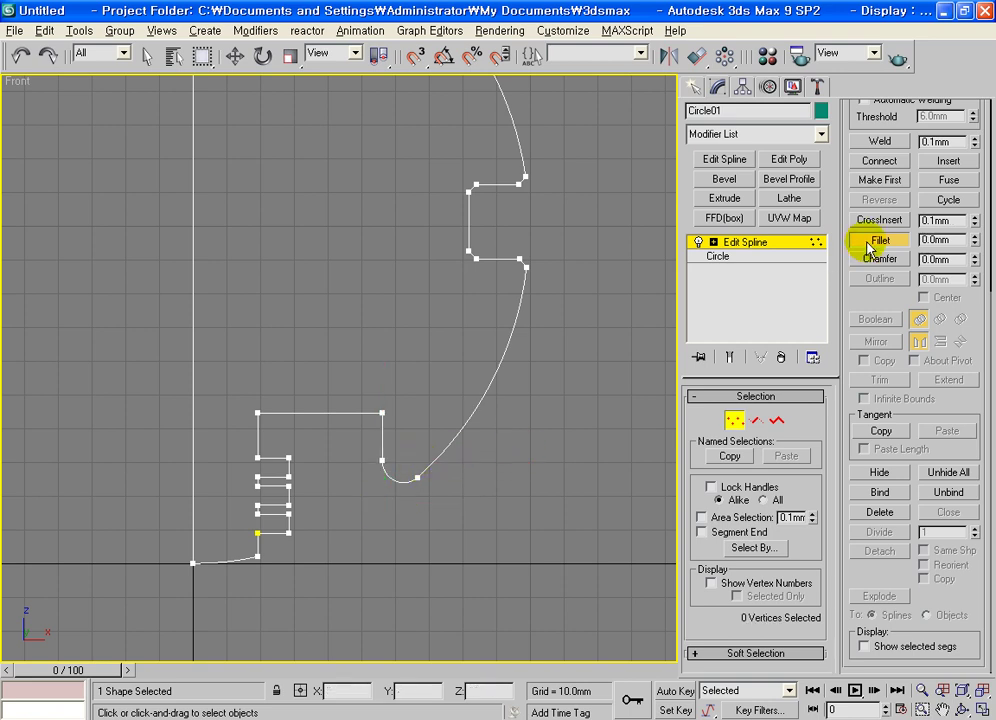
click(790, 252)
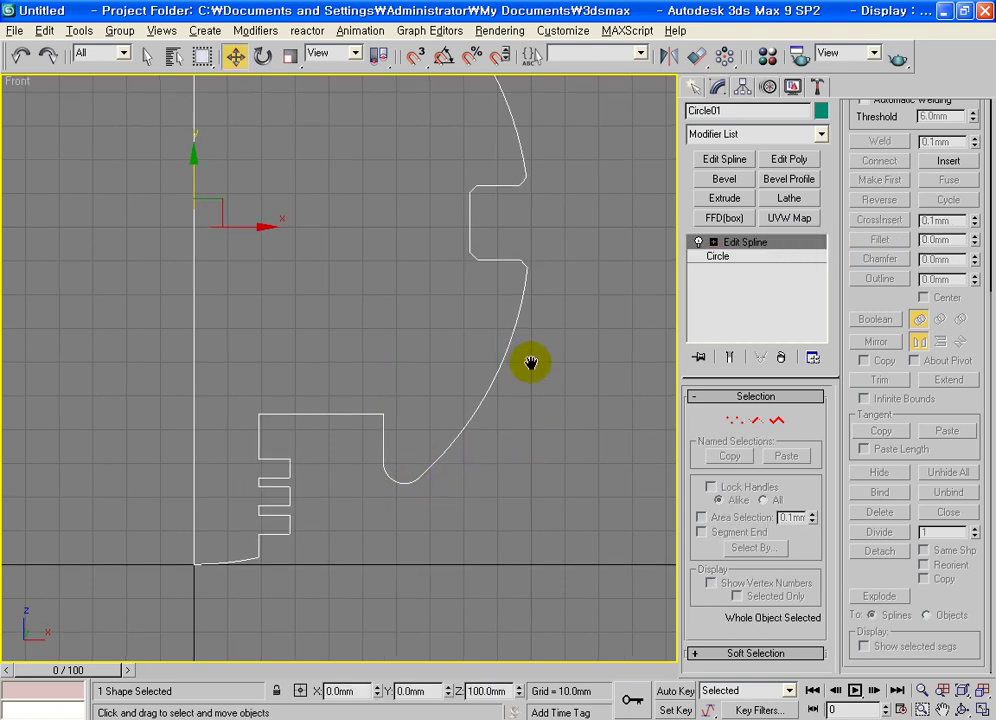
Step: Lathe the profile into a round solid and return to the four-viewport layout
scroll(568, 440, down, 3)
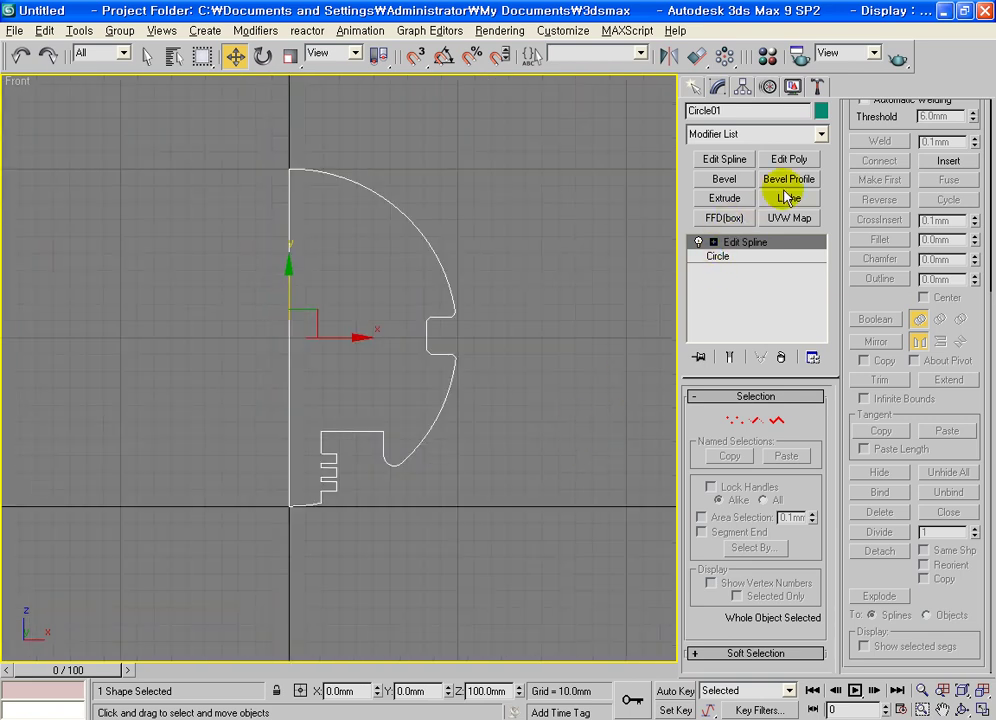
click(787, 198)
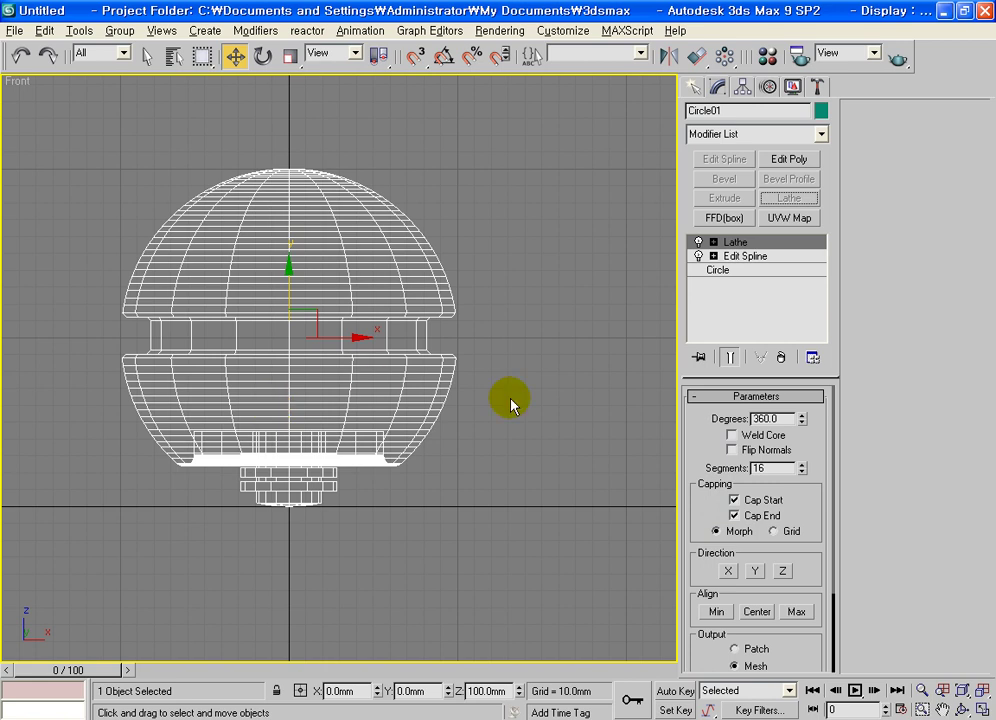
middle_drag(408, 409, 480, 460)
key(alt+w)
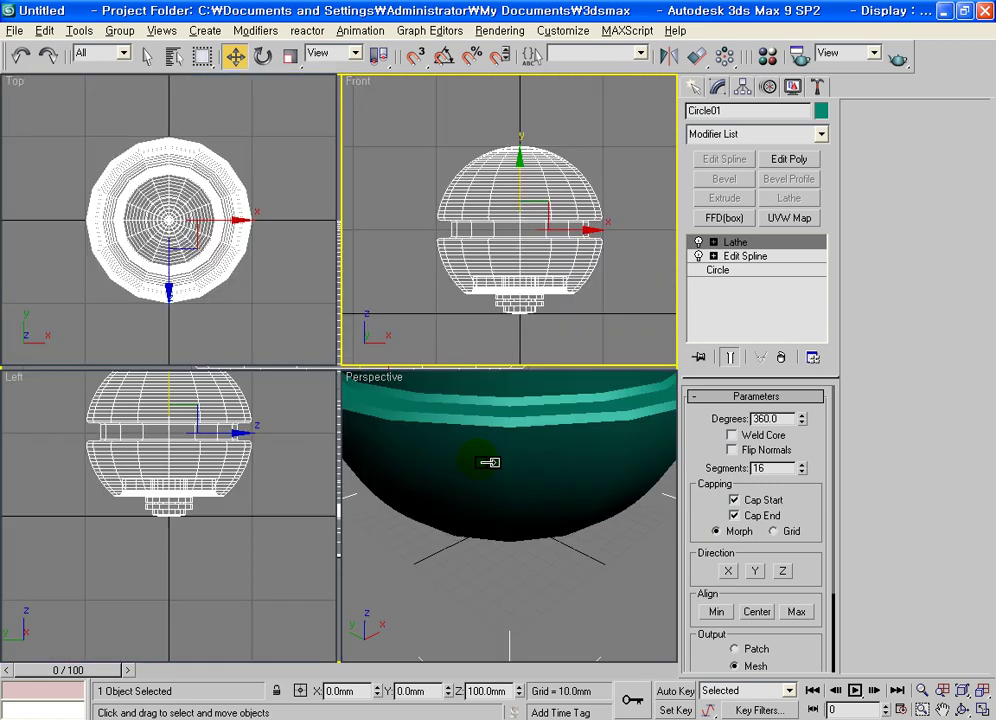
Step: Zoom the Perspective view to the sphere and raise Lathe segments to 50
middle_drag(590, 473, 572, 595)
key(z)
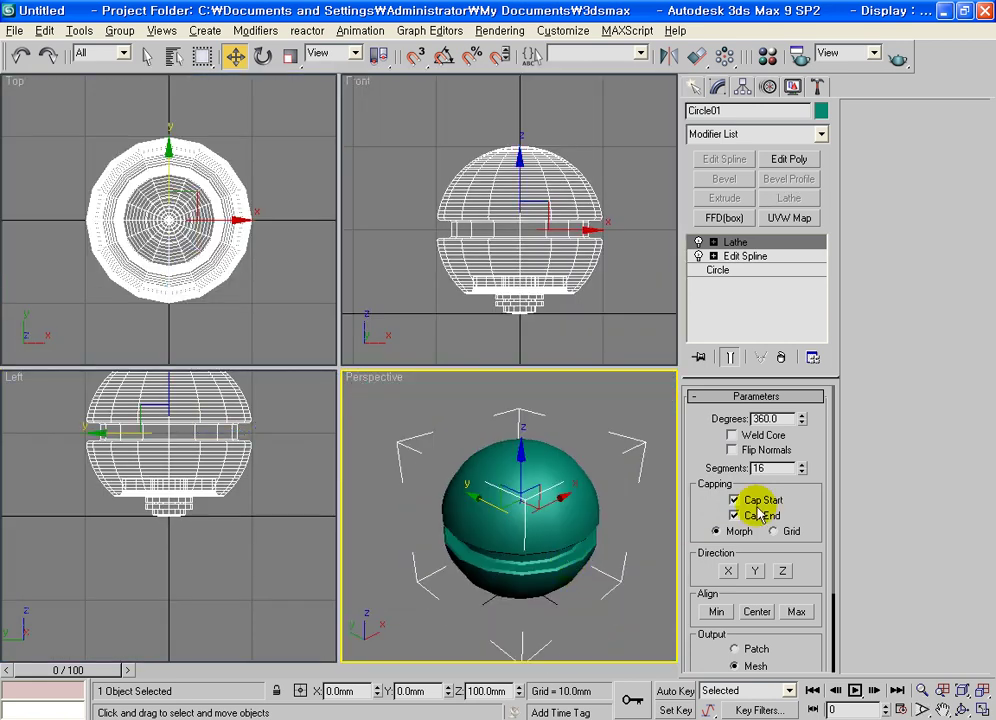
click(702, 468)
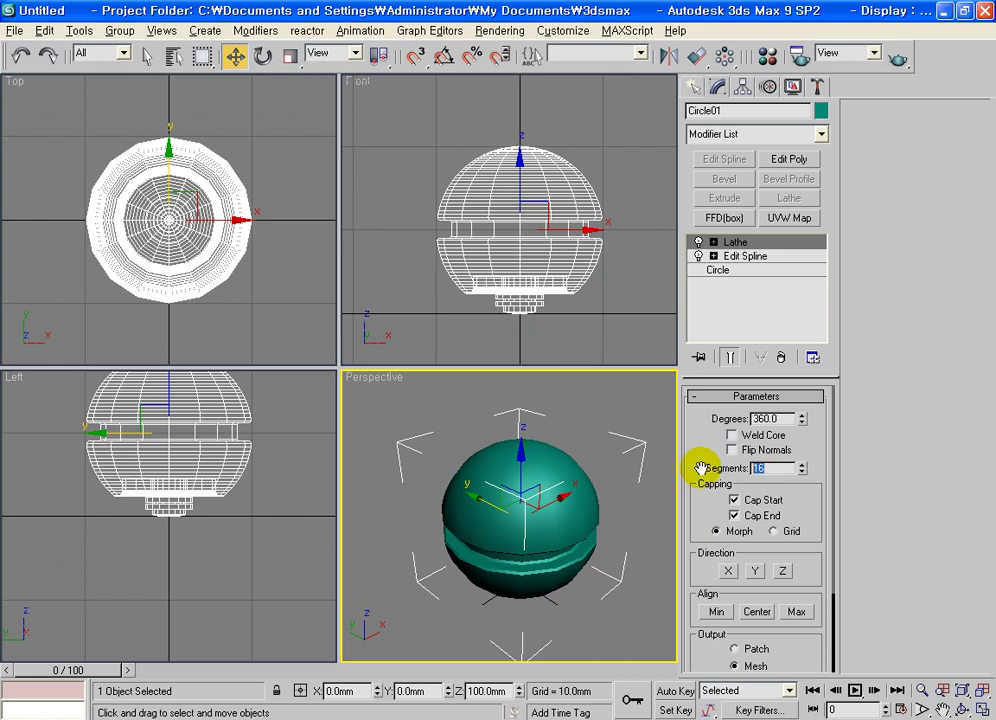
text(50)
key(Return)
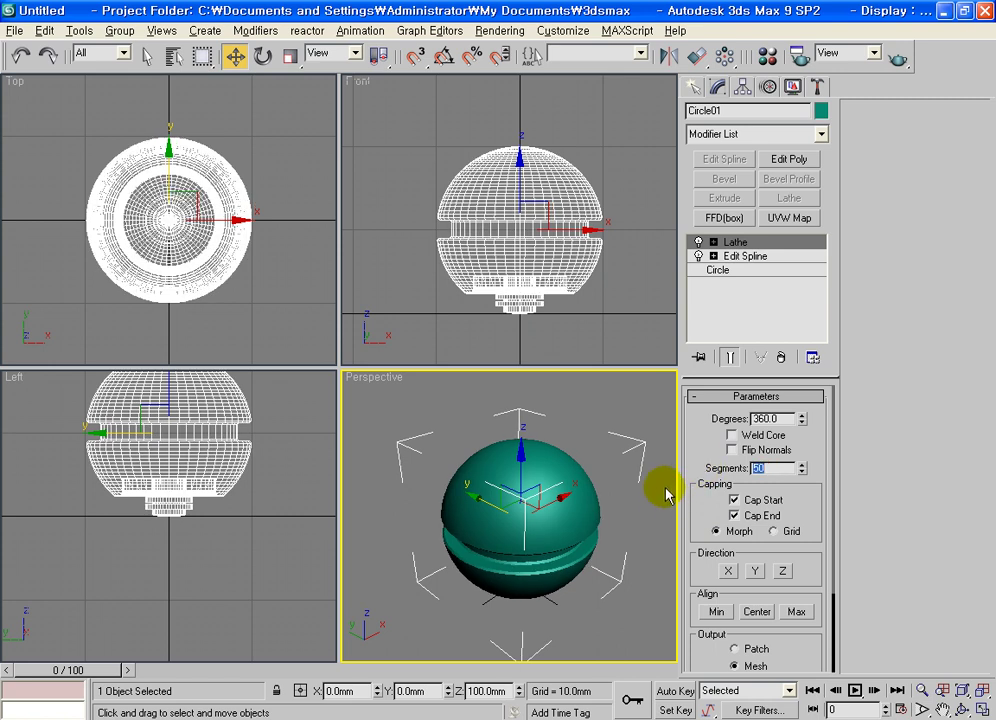
alt+middle_drag(616, 540, 560, 411)
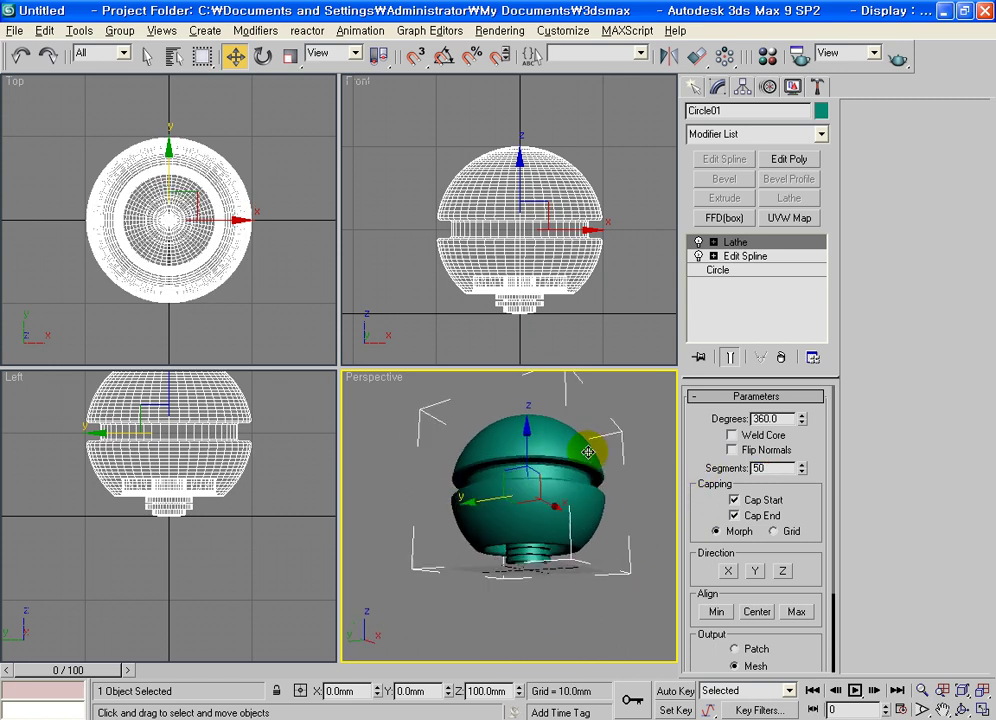
right_click(618, 164)
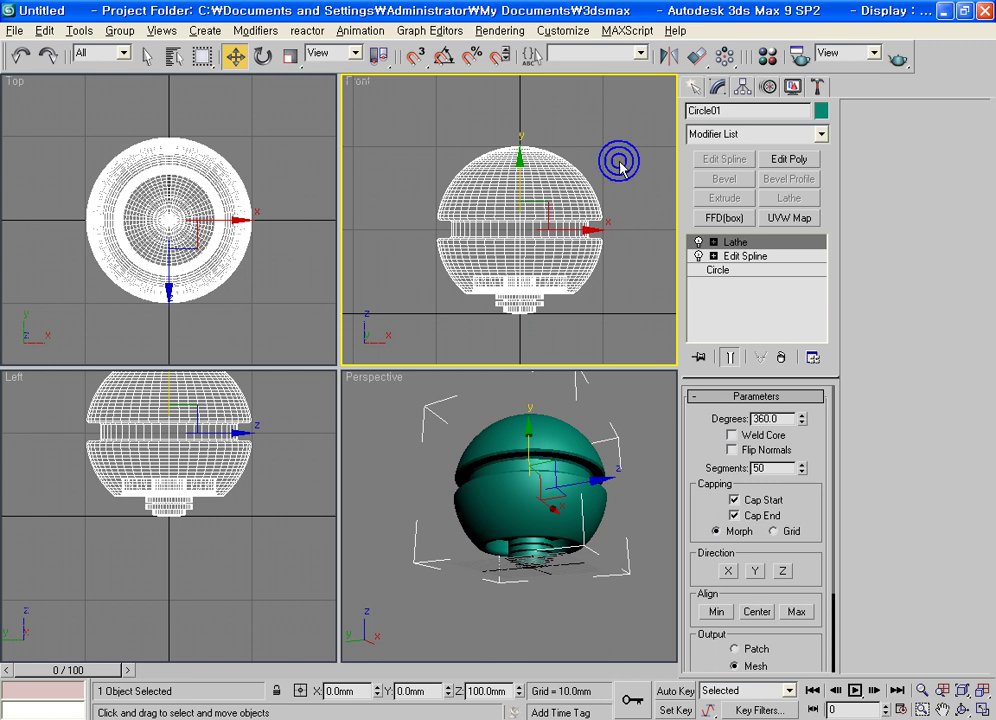
Step: Rotate the lathed sphere about 36° in the Front view
click(268, 57)
drag(533, 227, 665, 321)
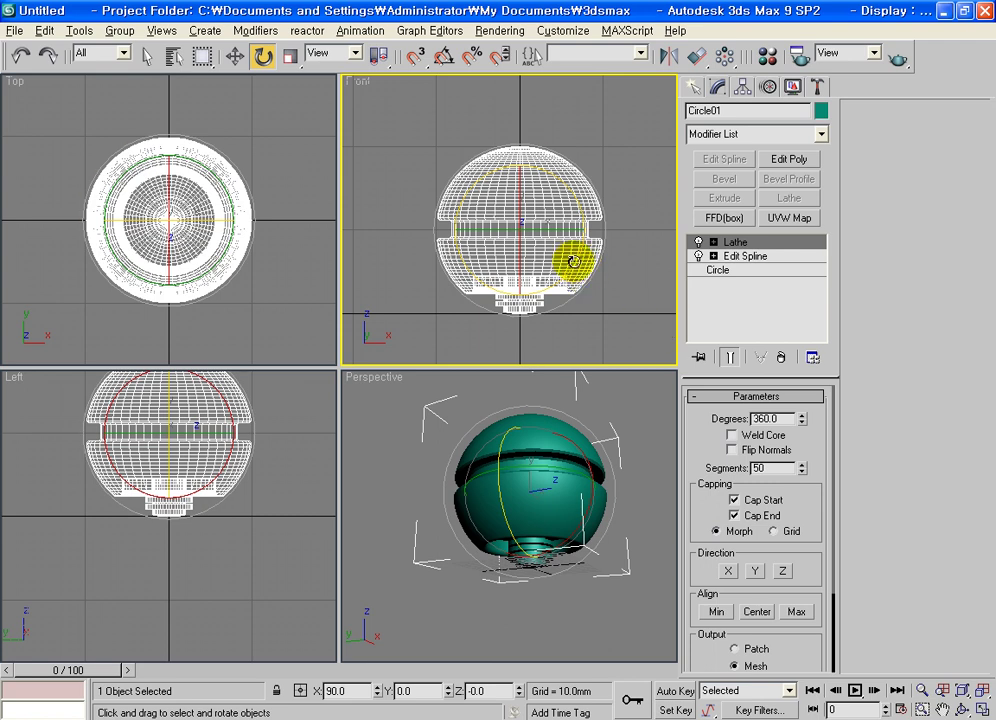
drag(573, 261, 592, 201)
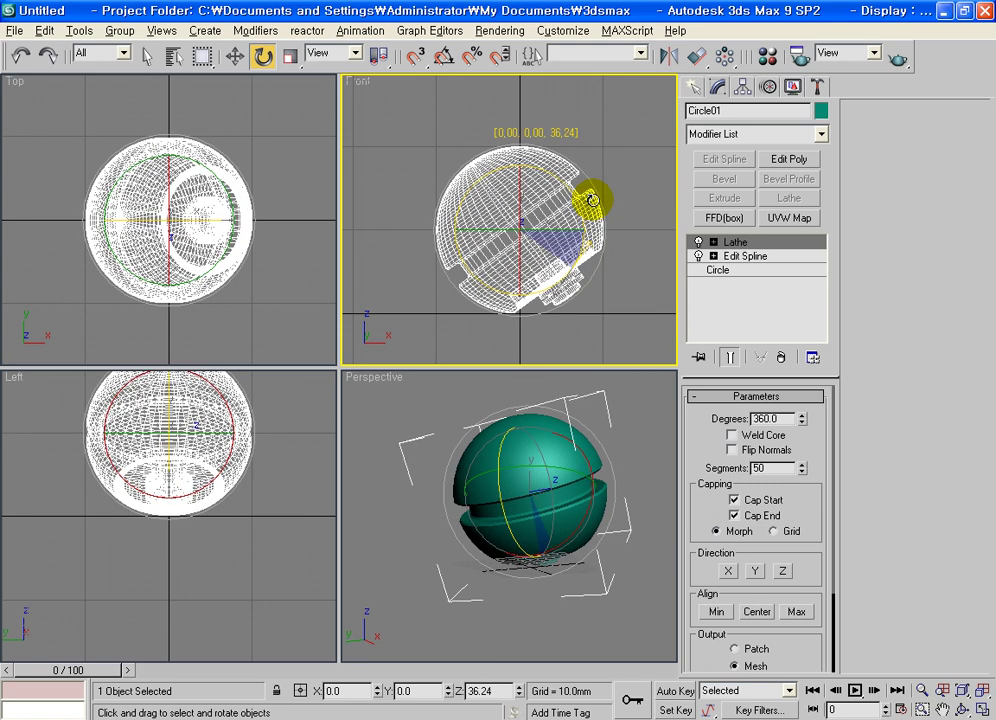
Step: Orbit the Perspective view to inspect the tilted sphere from new angles
click(611, 533)
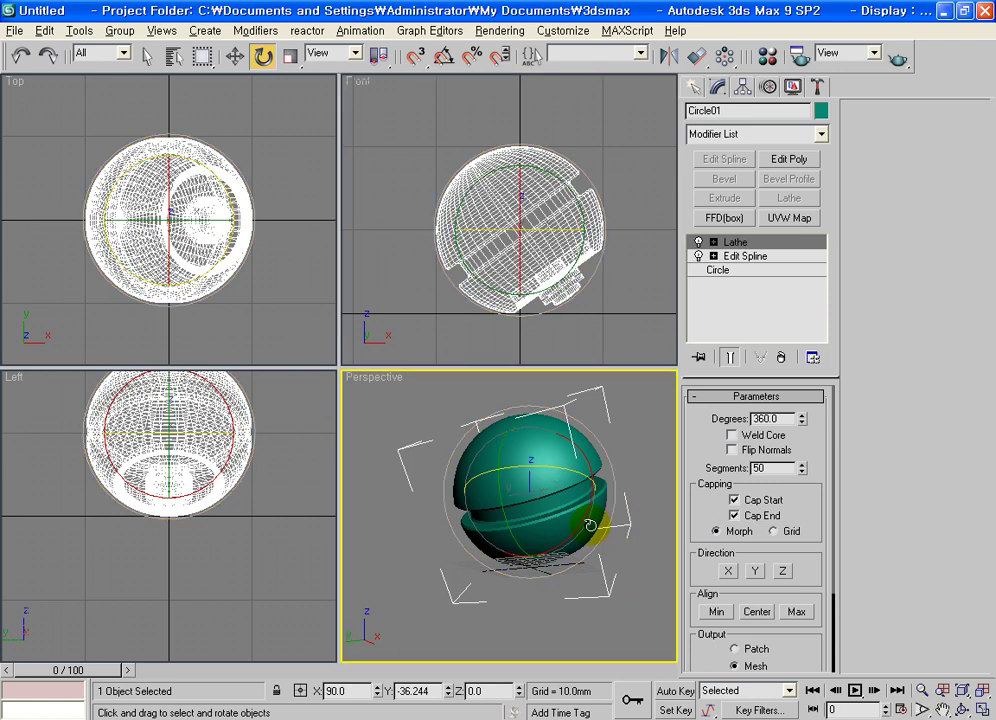
alt+middle_drag(611, 497, 435, 538)
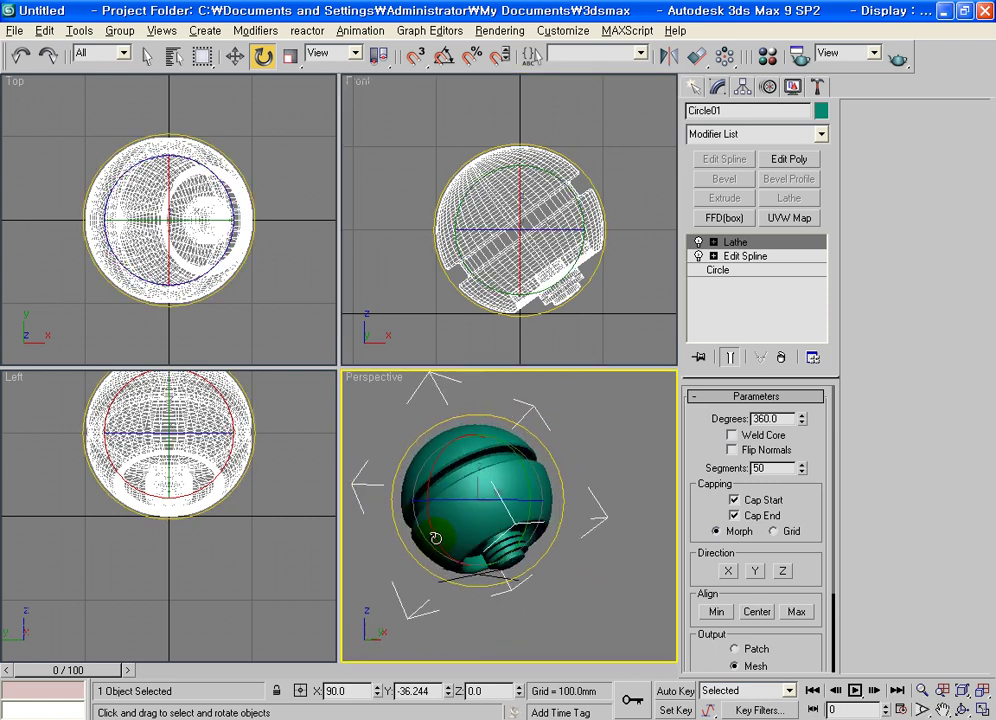
right_click(585, 462)
click(552, 437)
alt+middle_drag(560, 400, 567, 528)
mouse_move(569, 527)
mouse_down()
mouse_move(629, 518)
mouse_move(625, 500)
mouse_up()
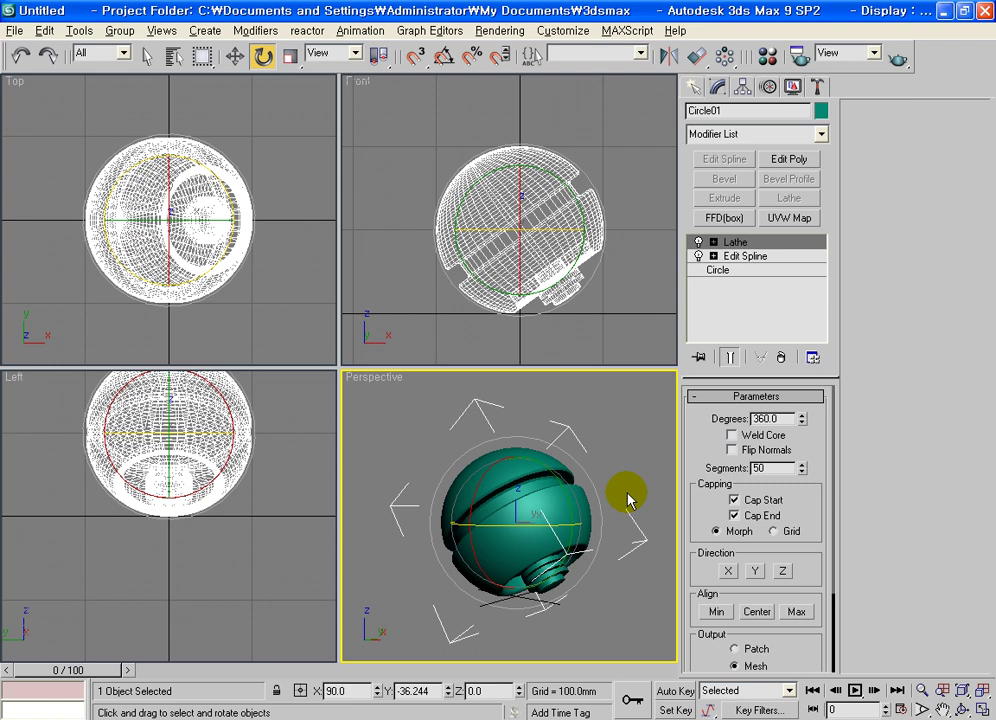